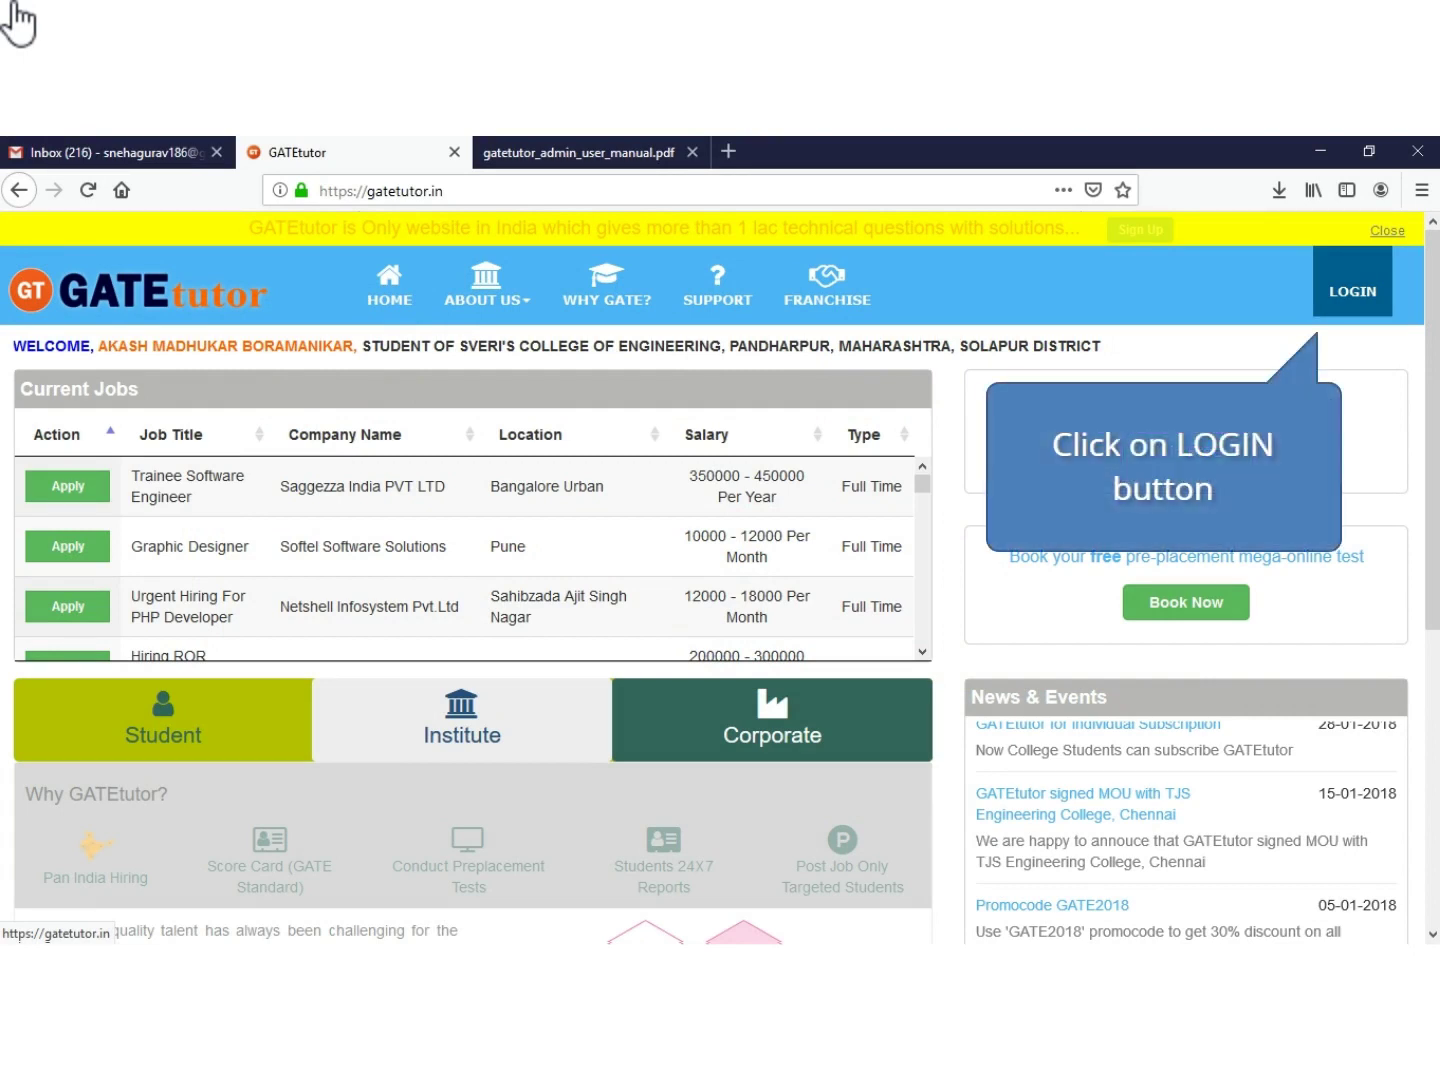
# Enter the institute administrator's email and password in the sign-in form
pyautogui.click(1327, 304)
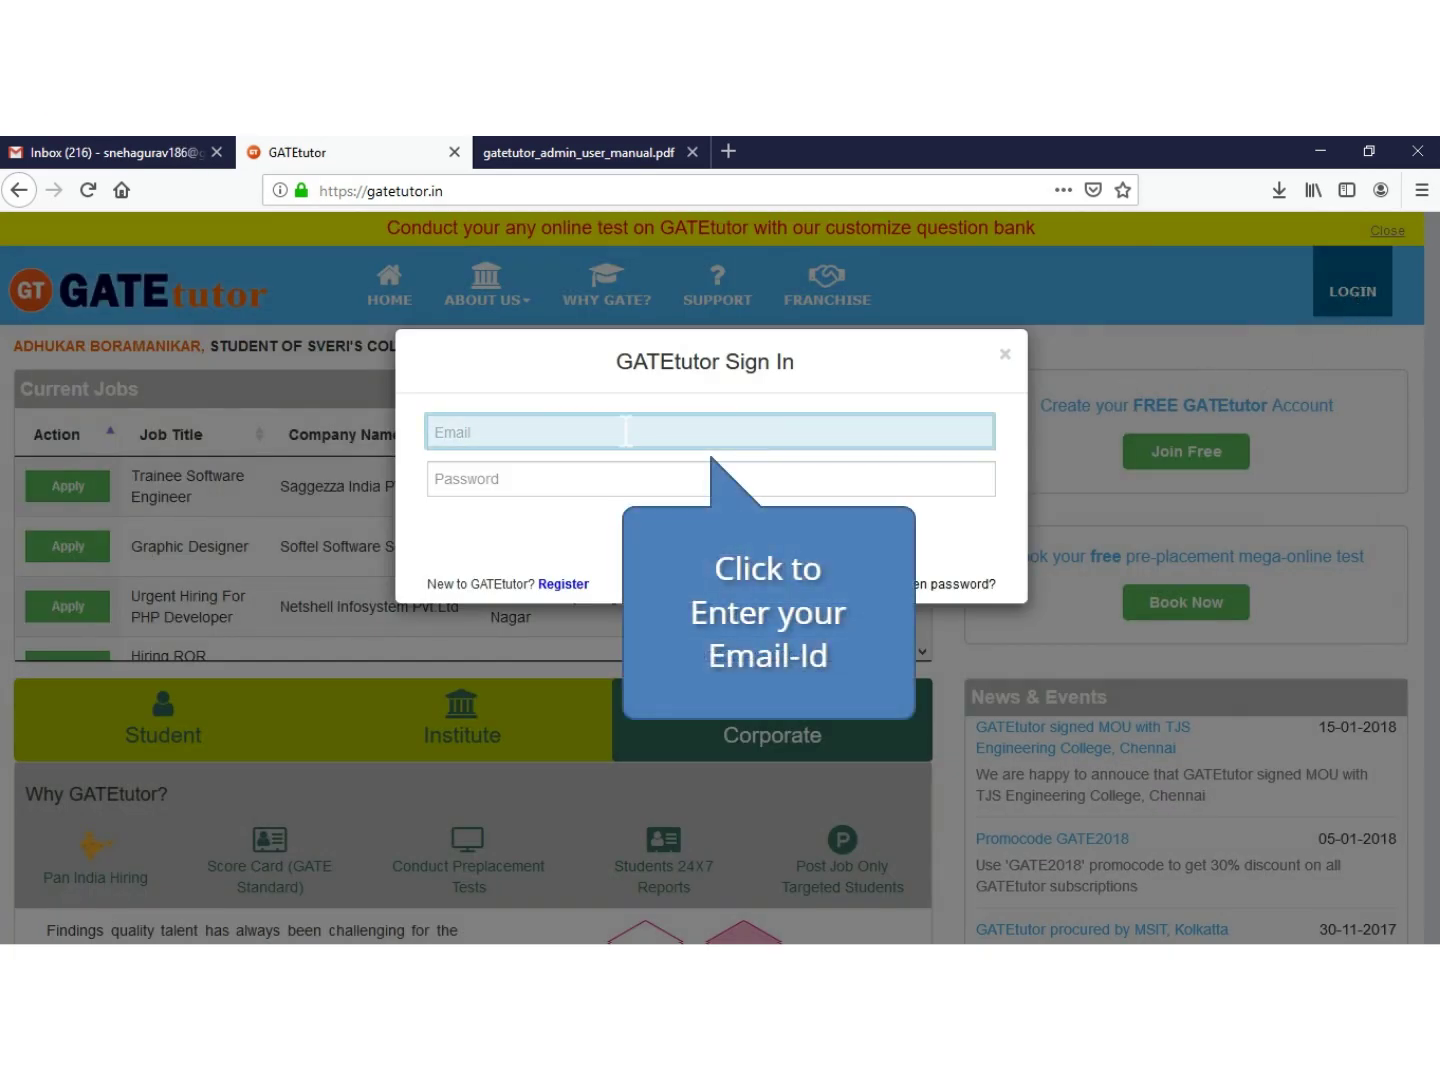
pyautogui.click(518, 422)
pyautogui.press('Tab')
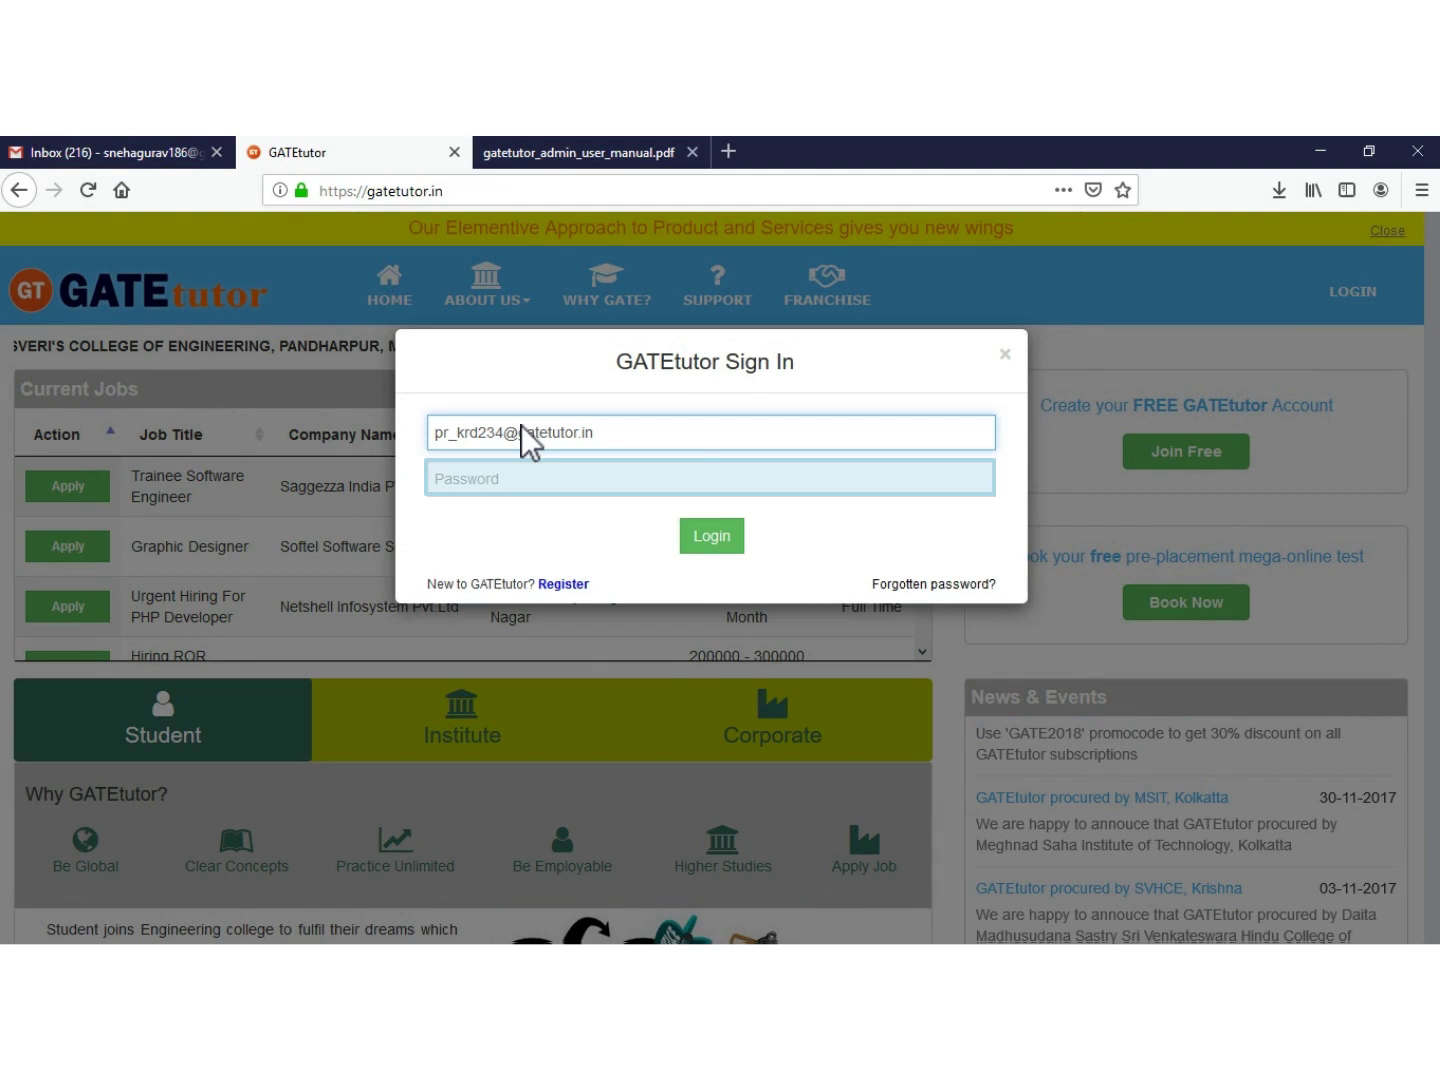
pyautogui.click(513, 473)
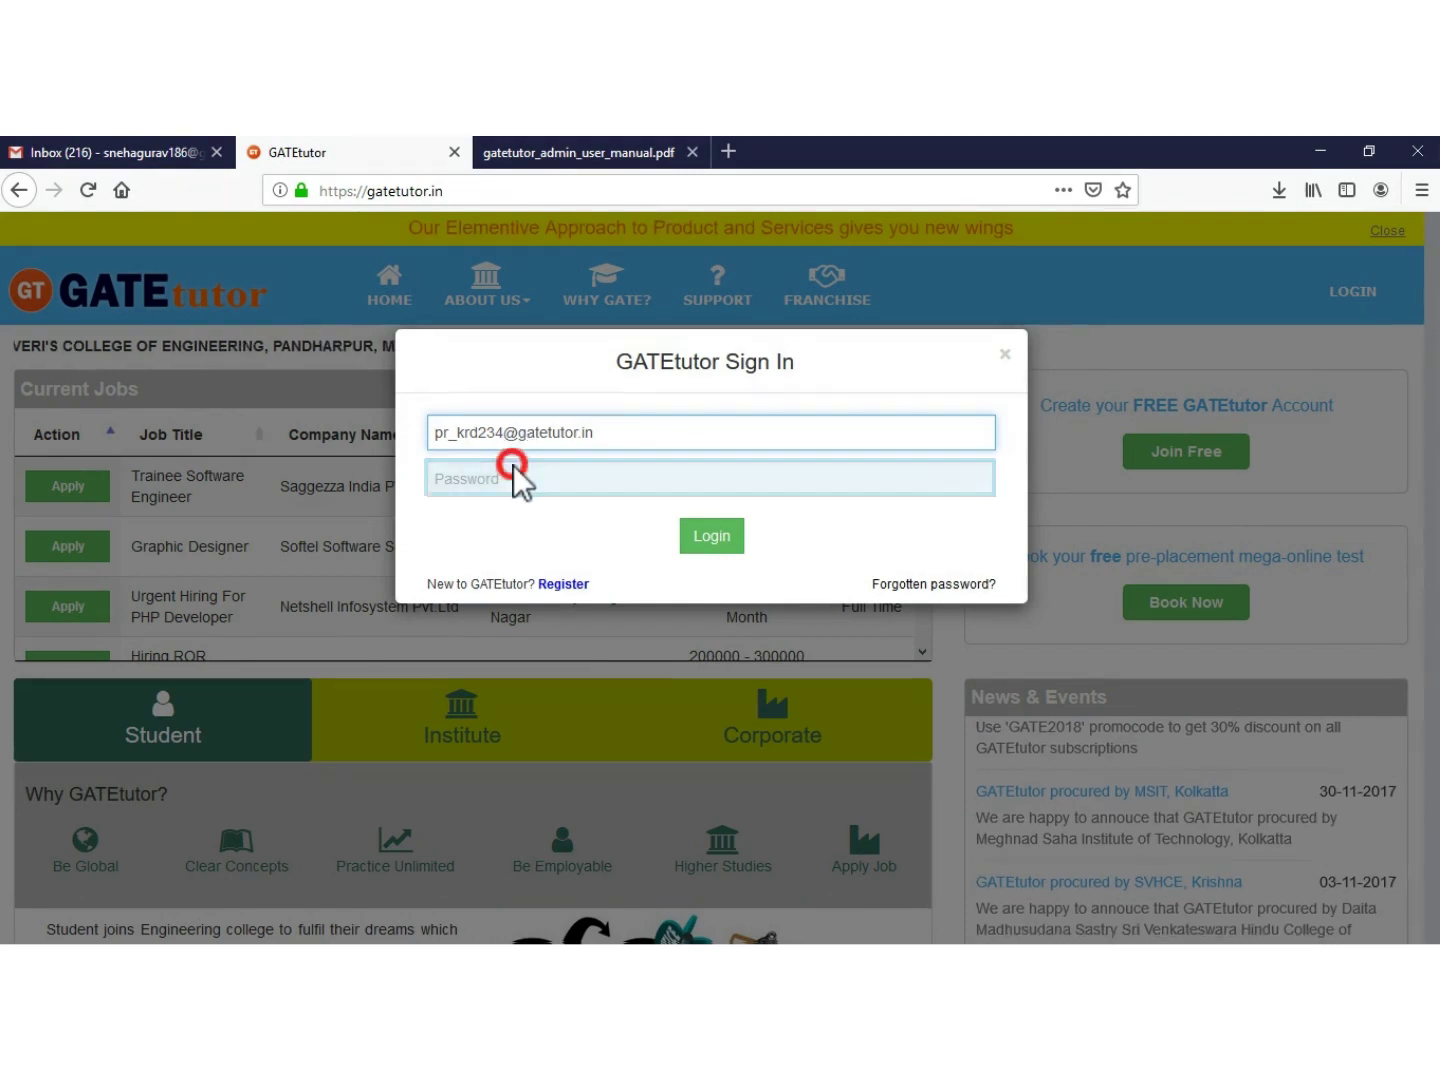
pyautogui.write('••')
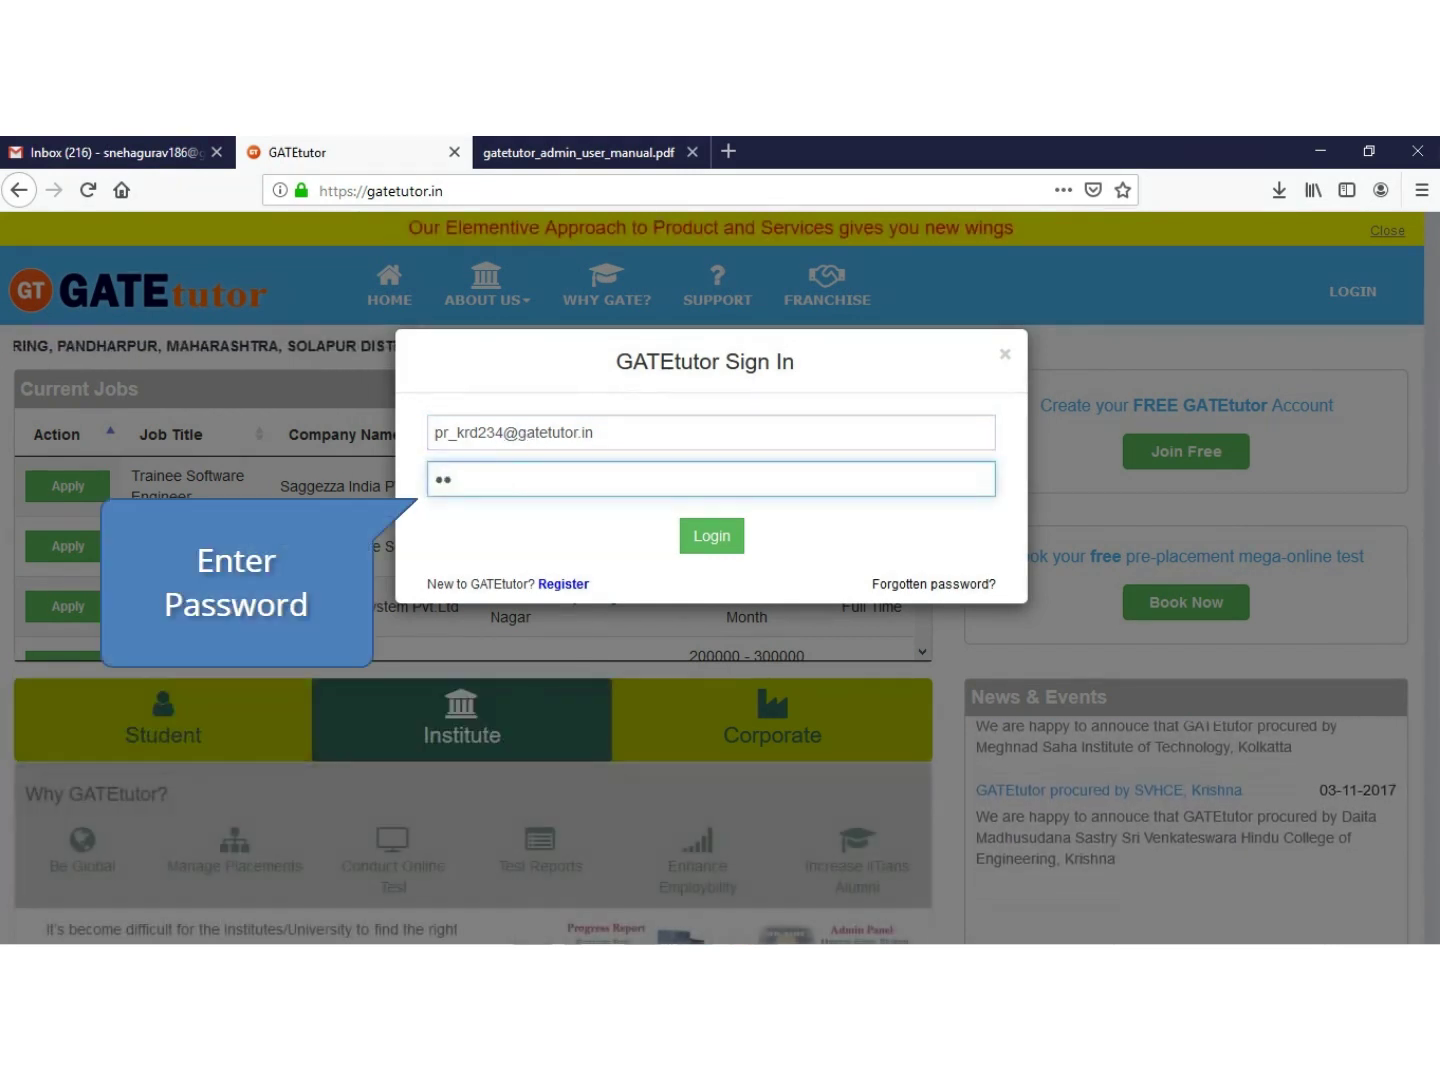
pyautogui.write('•••')
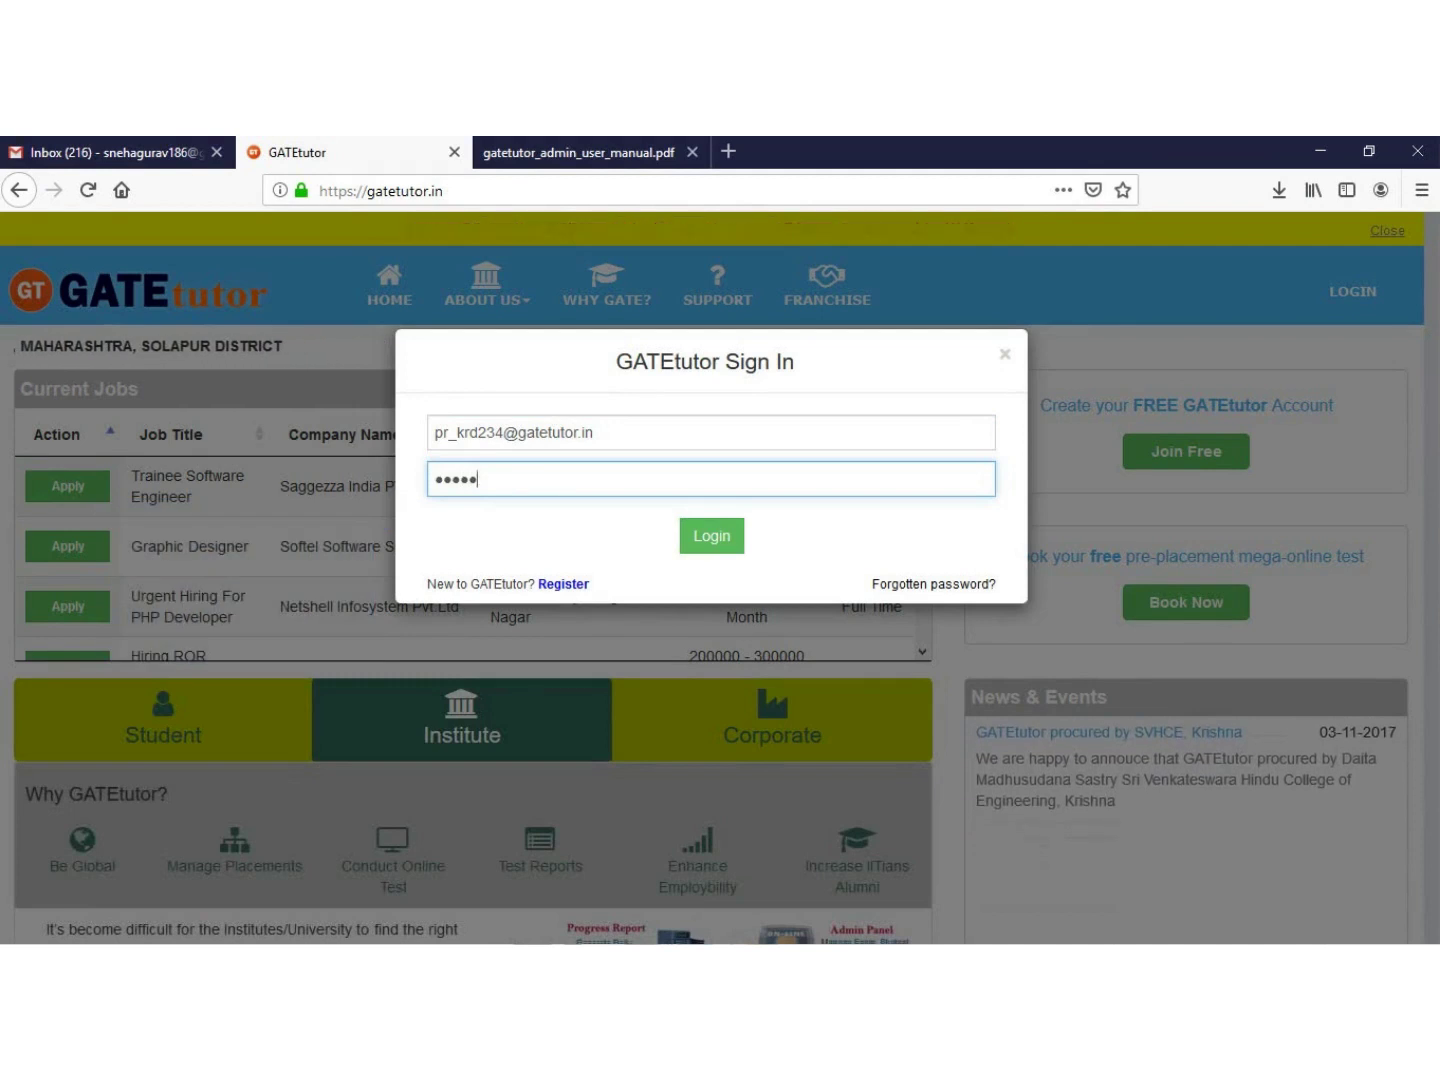
pyautogui.write('•')
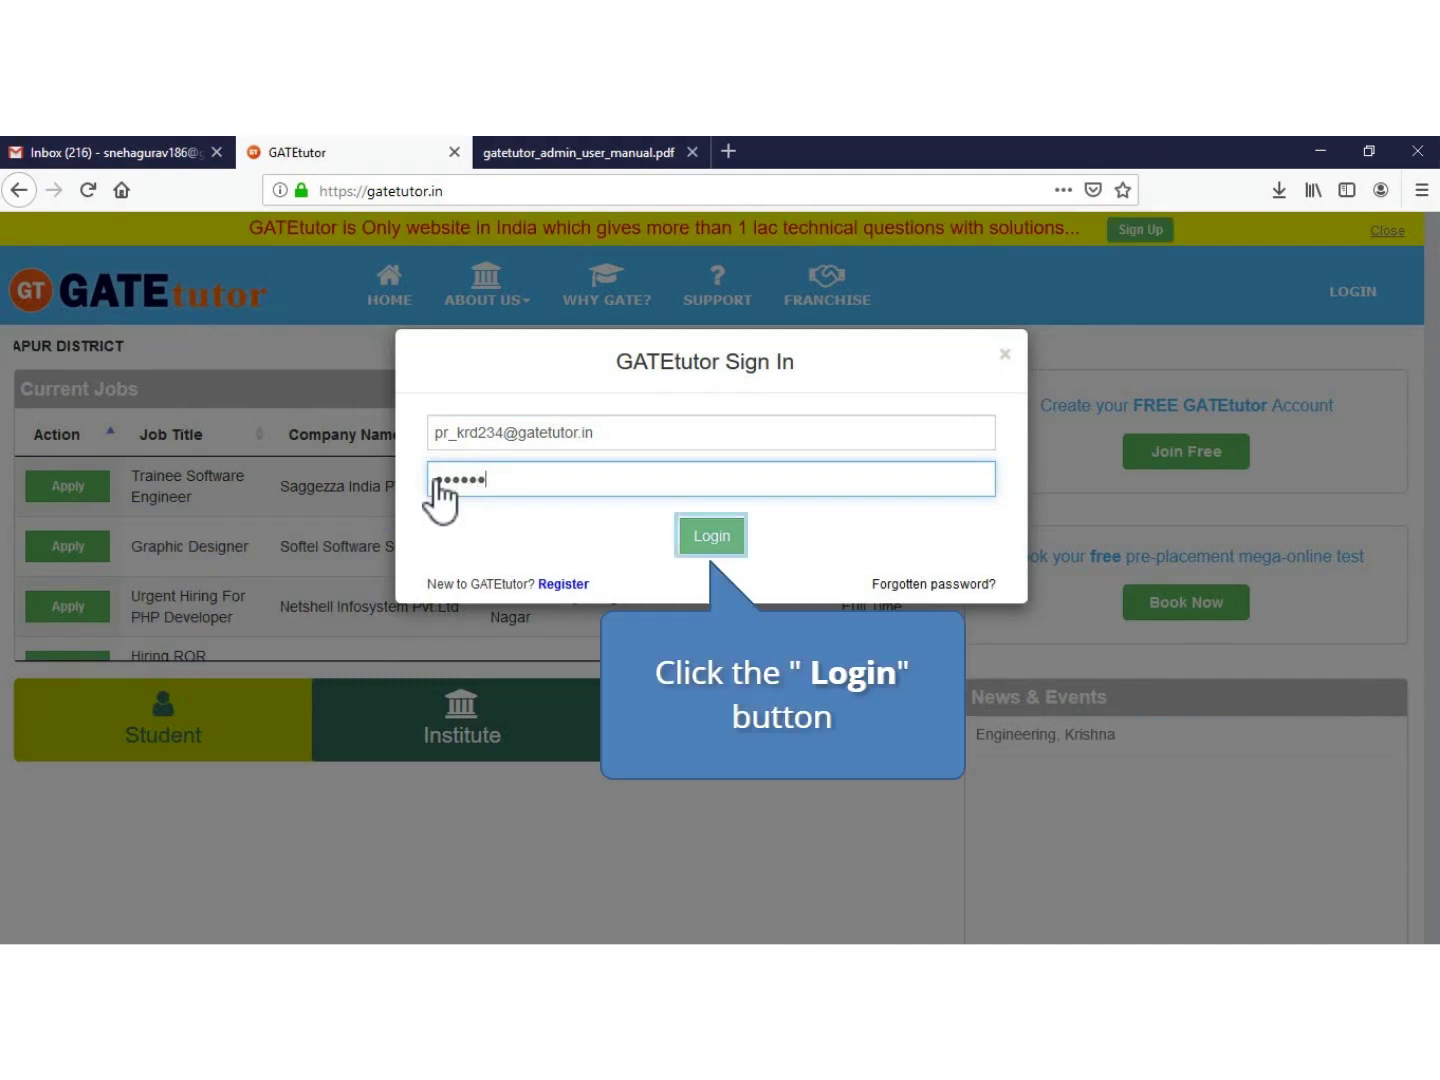
# Submit the login and review the institute dropdown on the admin timeline
pyautogui.click(711, 536)
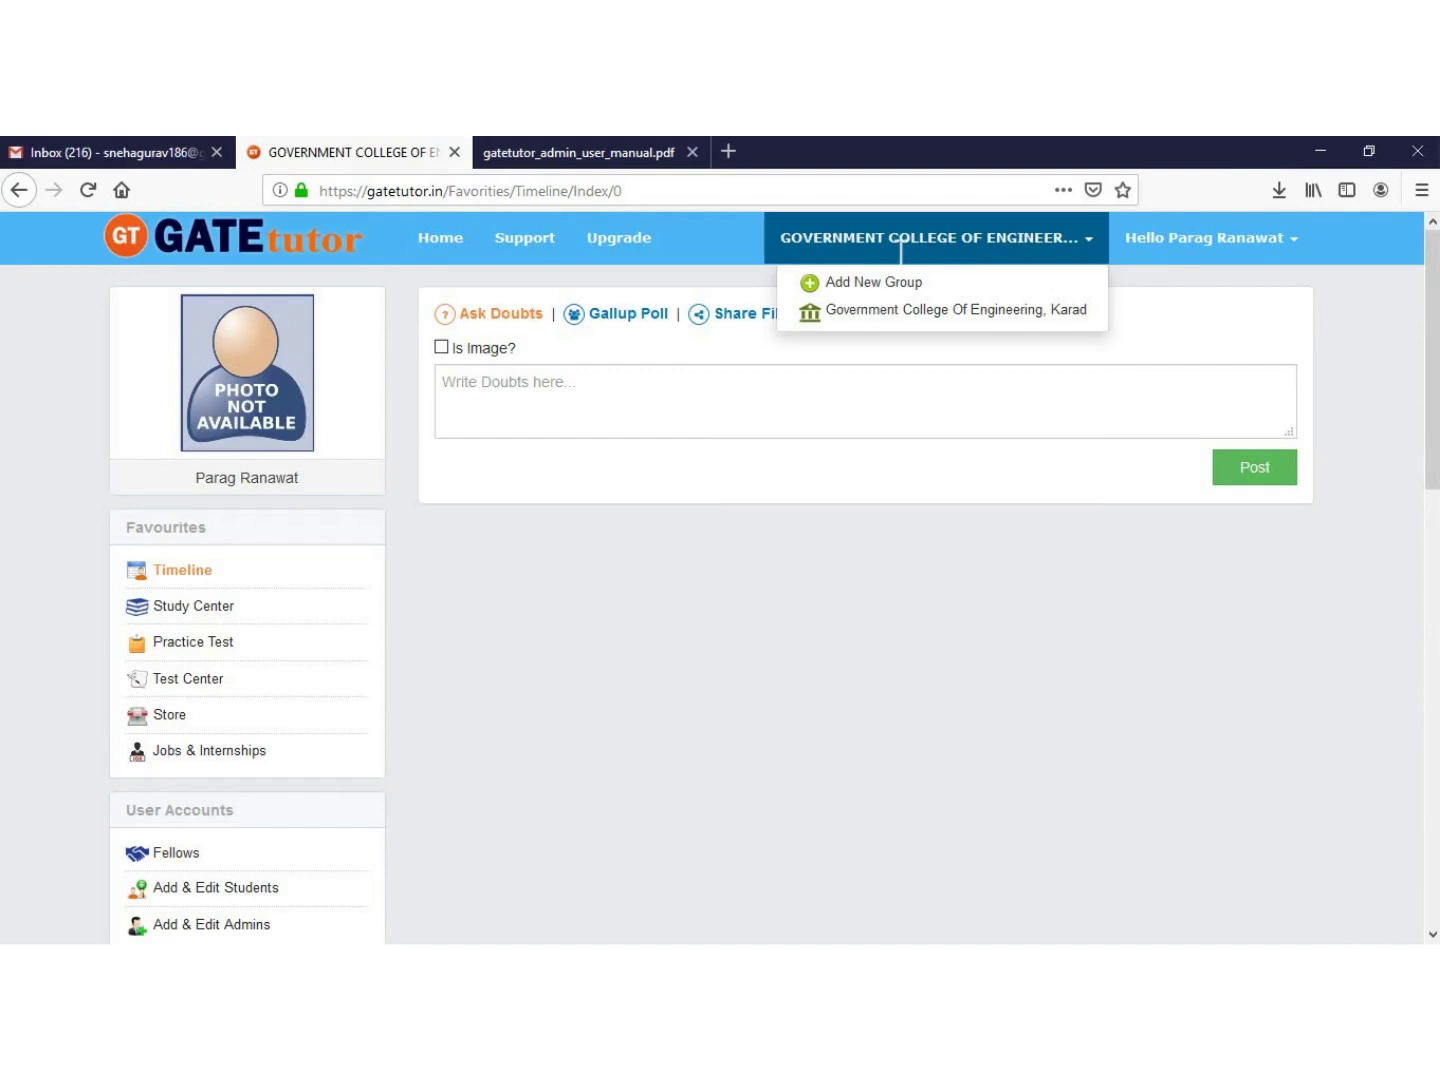
pyautogui.click(943, 239)
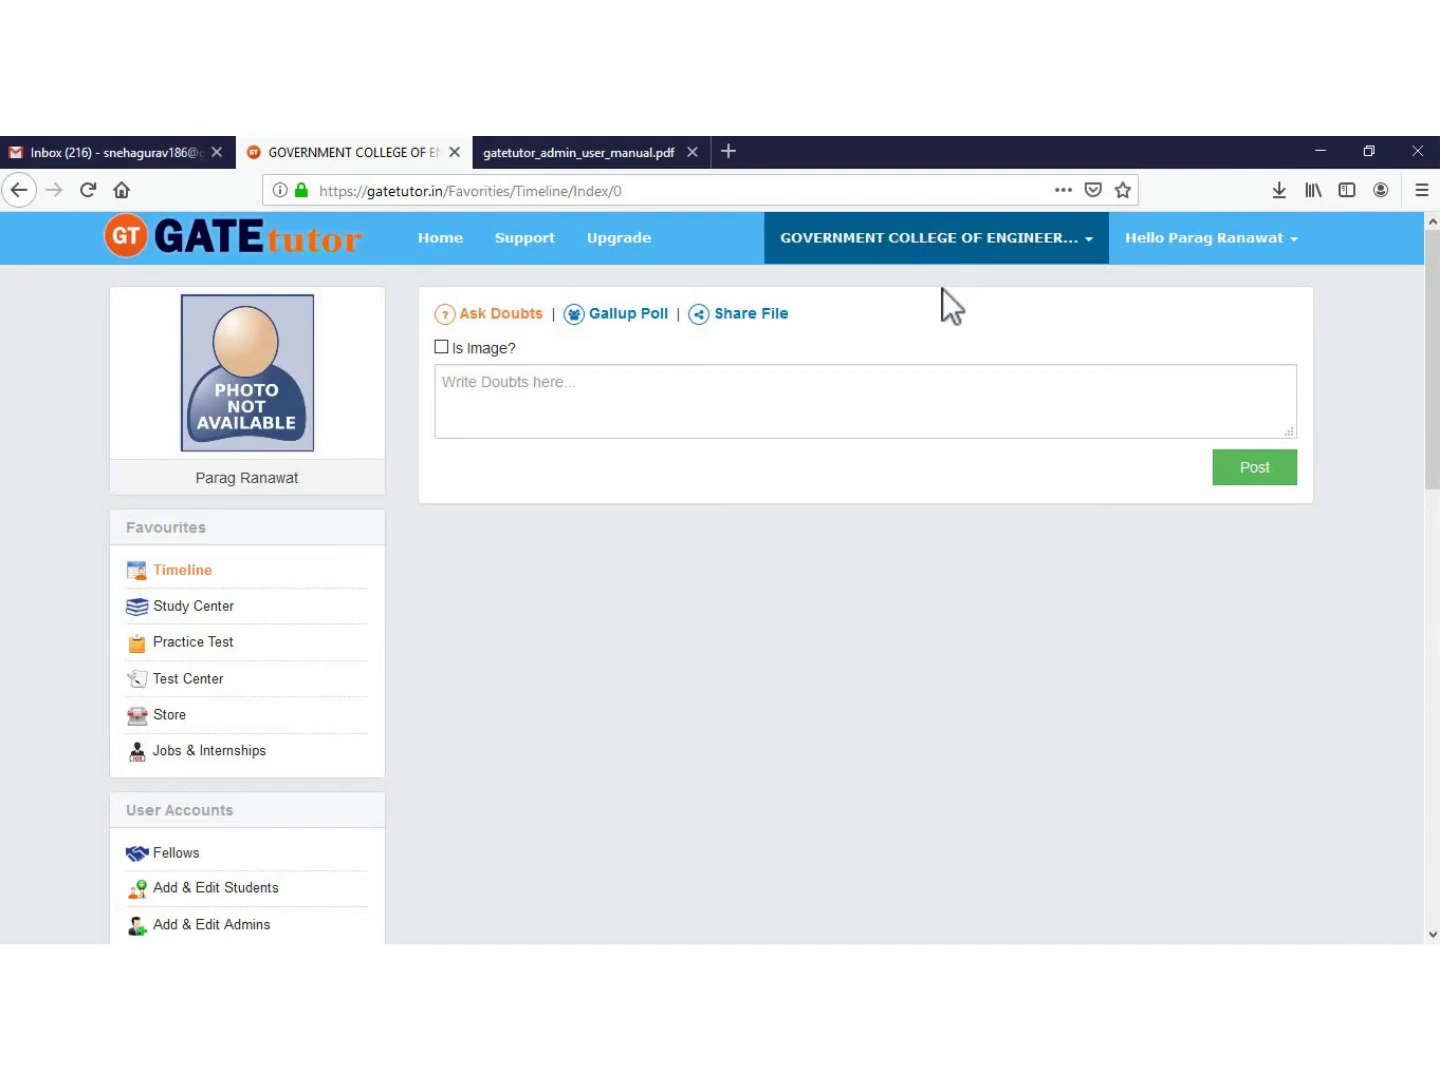
pyautogui.scroll(-3, 742, 546)
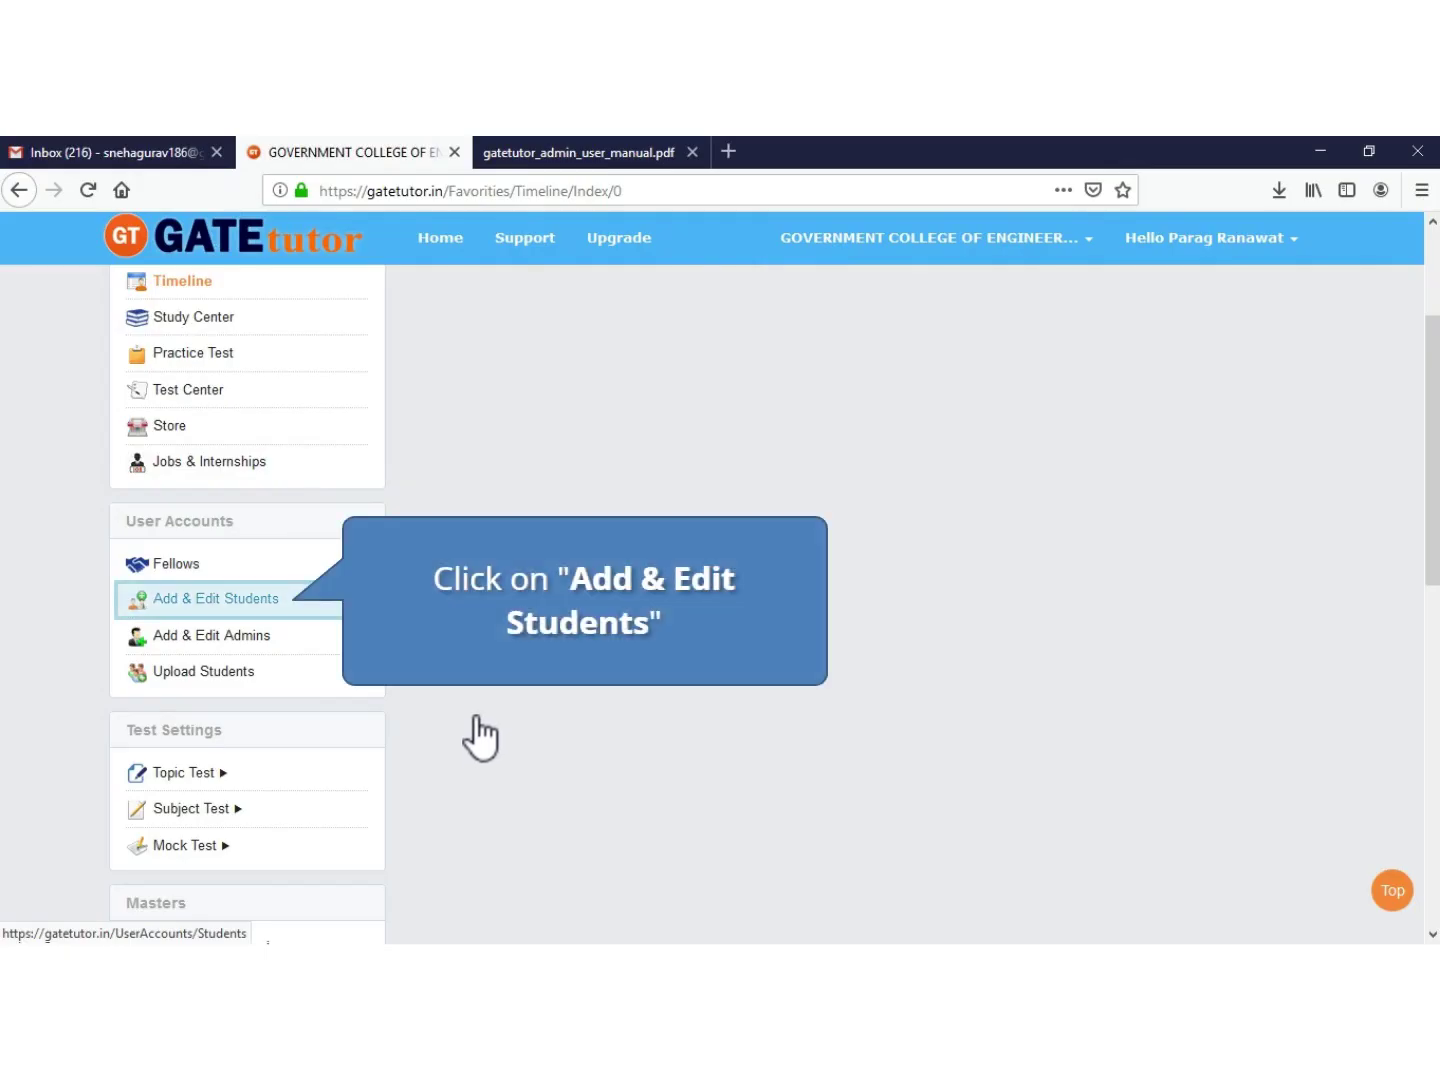
# Go to the Add & Edit Students page and browse the student table
pyautogui.click(212, 598)
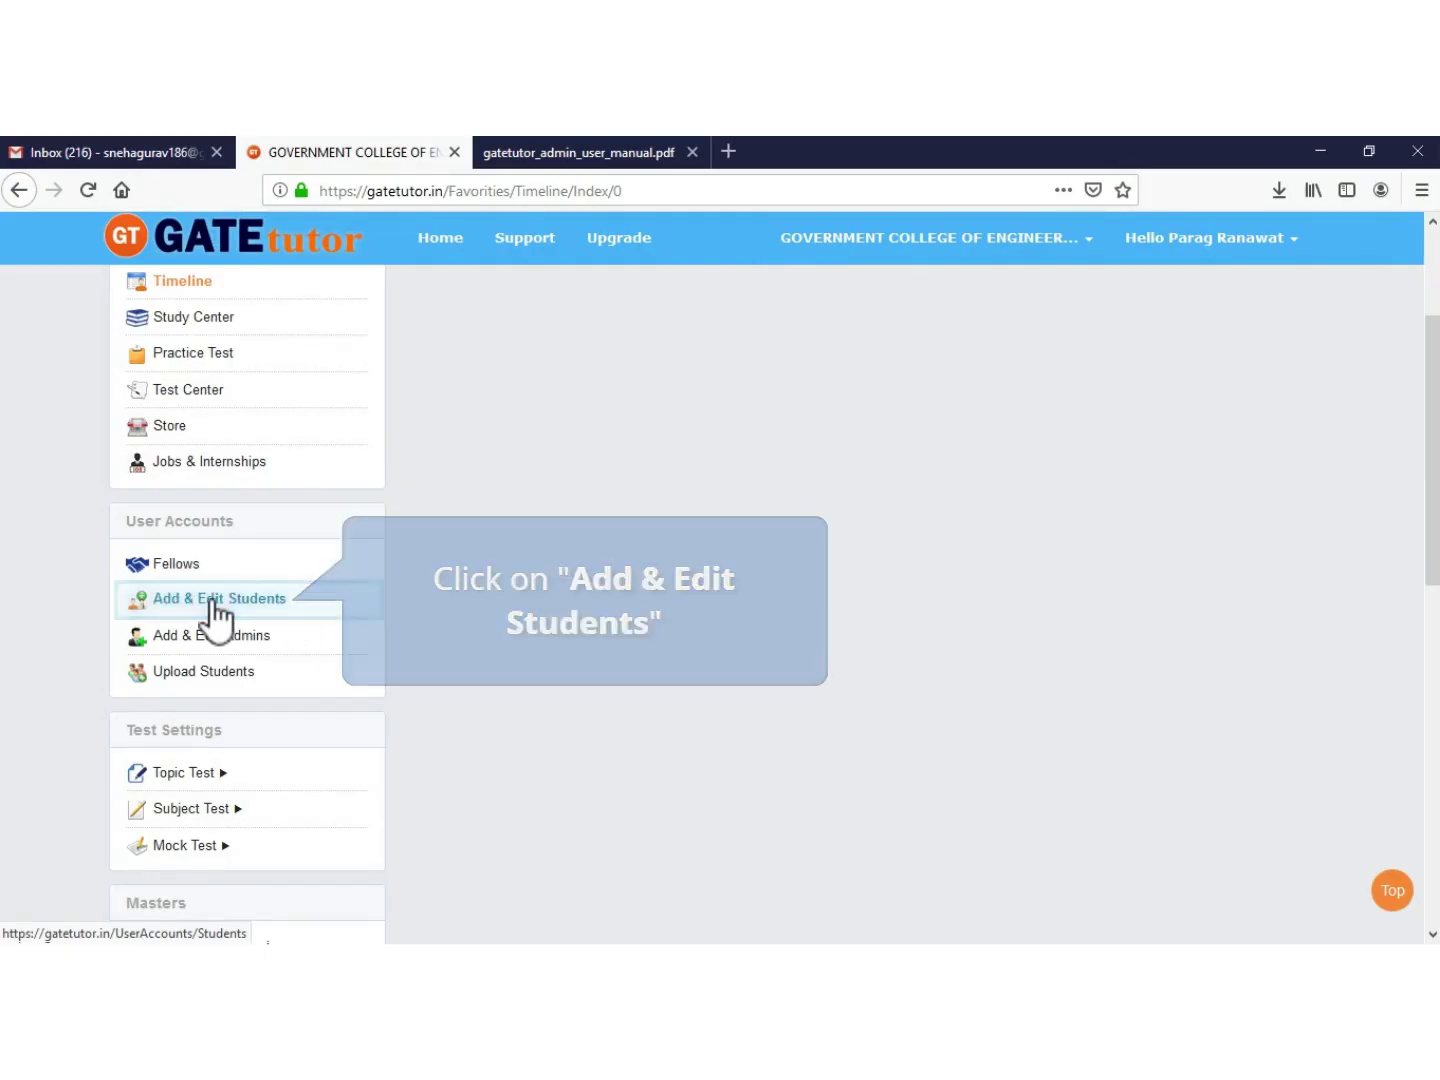
pyautogui.scroll(-4, 690, 512)
pyautogui.scroll(-1, 690, 512)
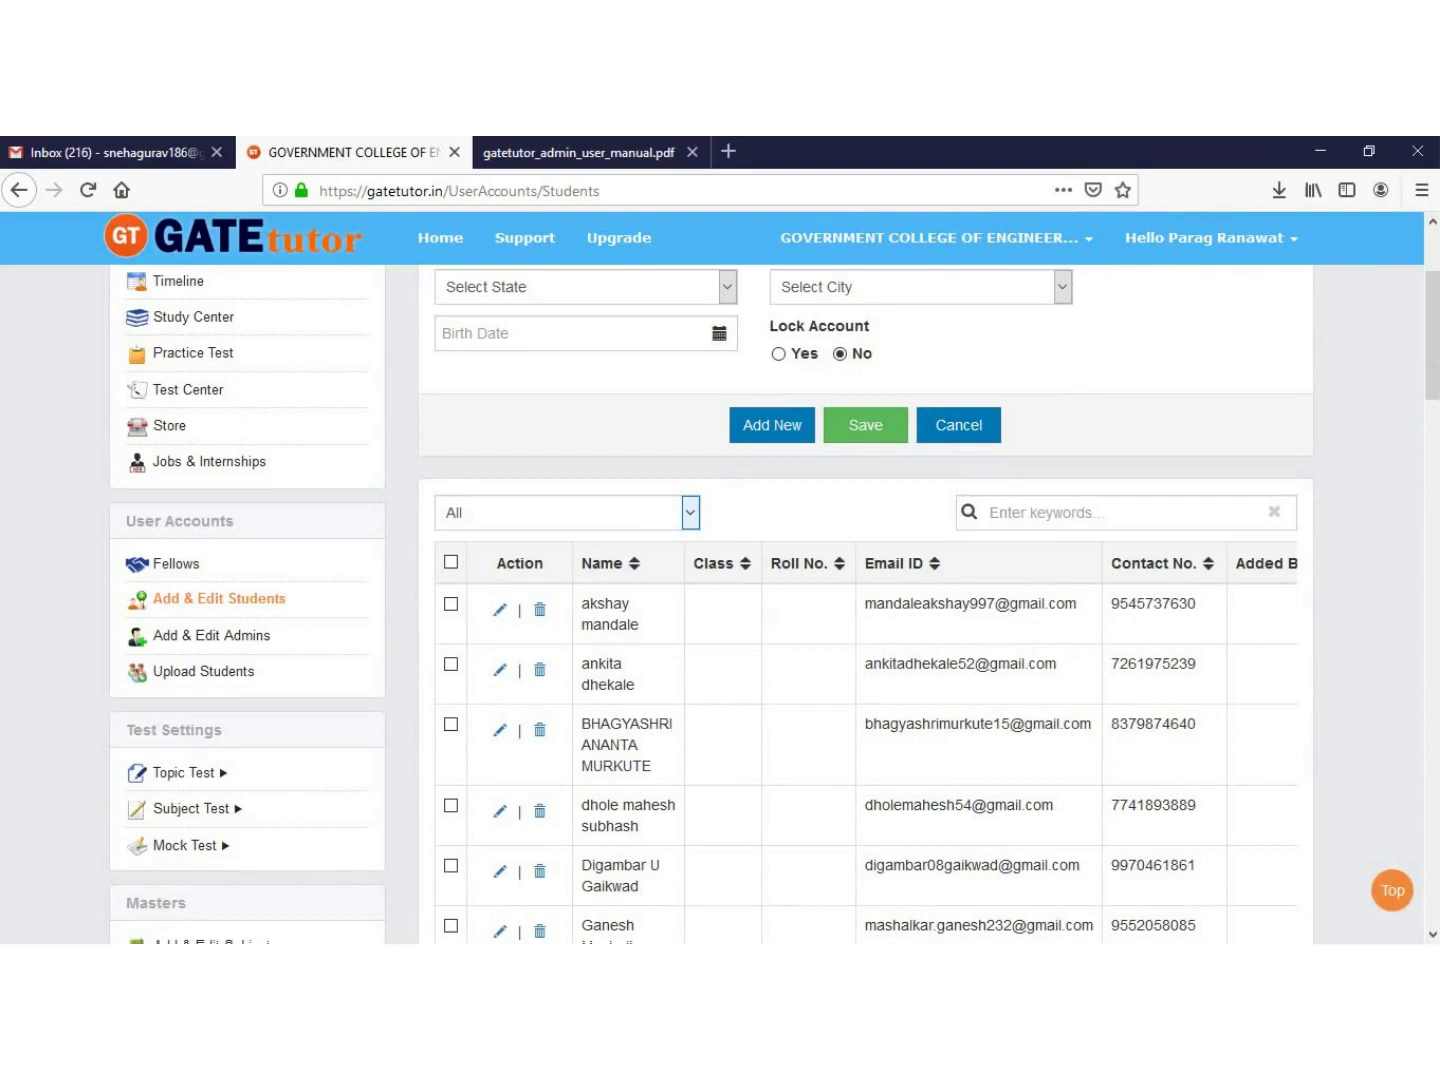
pyautogui.scroll(-1, 690, 512)
pyautogui.scroll(-4, 690, 512)
pyautogui.scroll(-4, 689, 512)
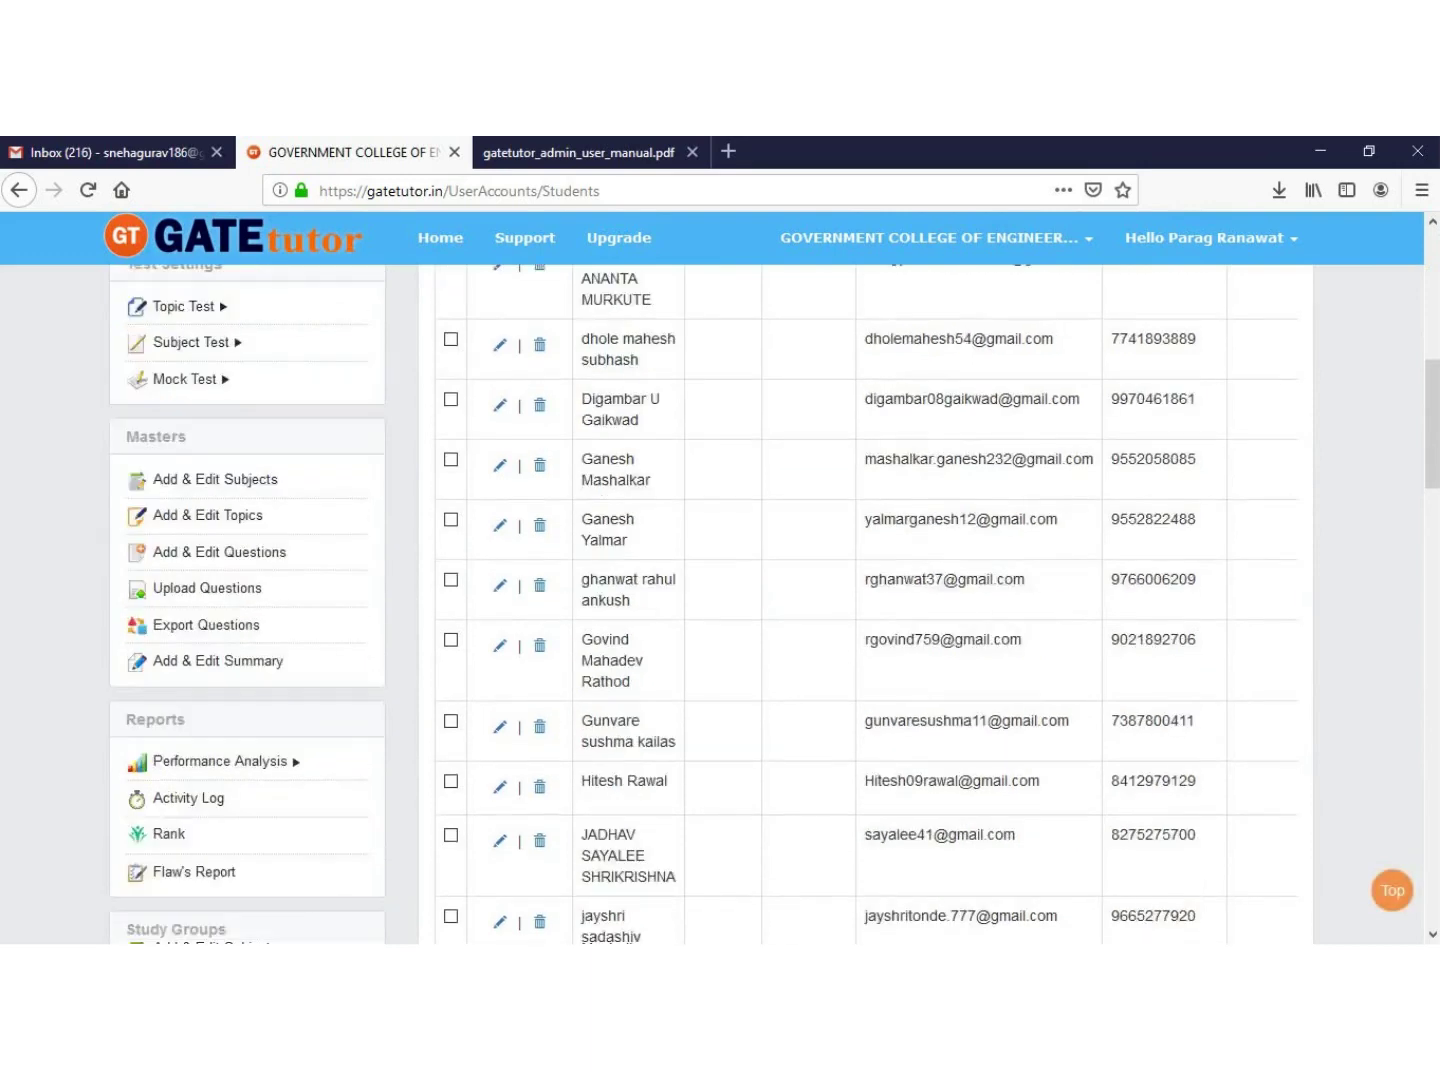
pyautogui.scroll(-3, 690, 512)
pyautogui.scroll(3, 774, 604)
pyautogui.scroll(6, 775, 604)
pyautogui.scroll(1, 774, 604)
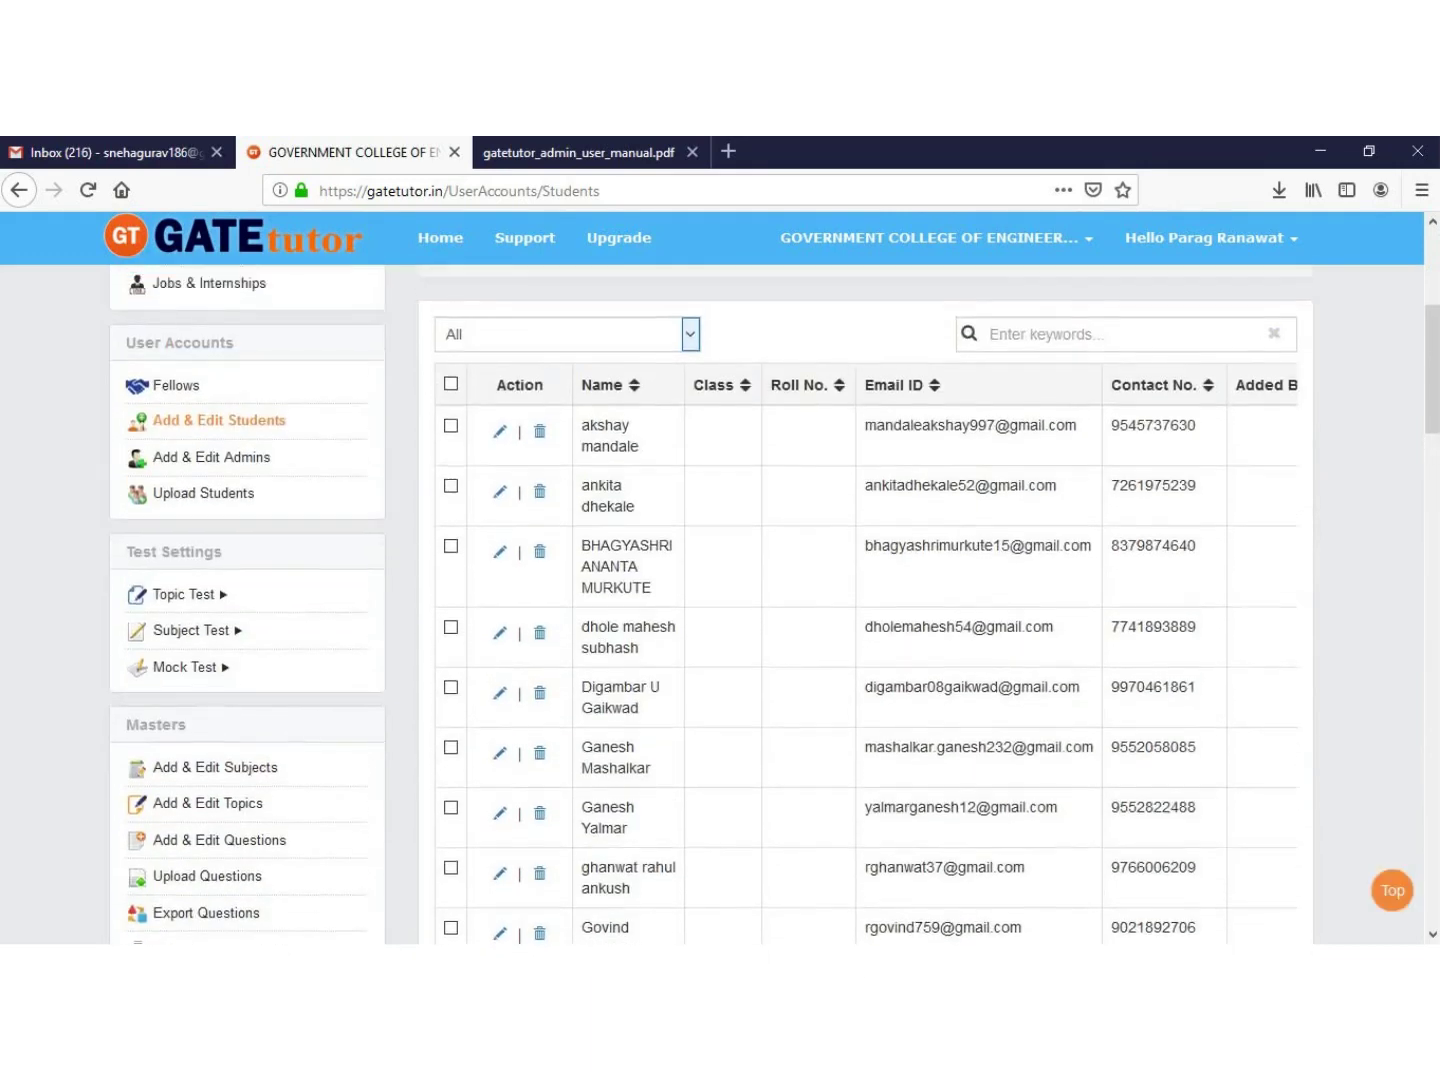
pyautogui.scroll(5, 774, 604)
pyautogui.scroll(2, 774, 605)
pyautogui.scroll(-5, 775, 604)
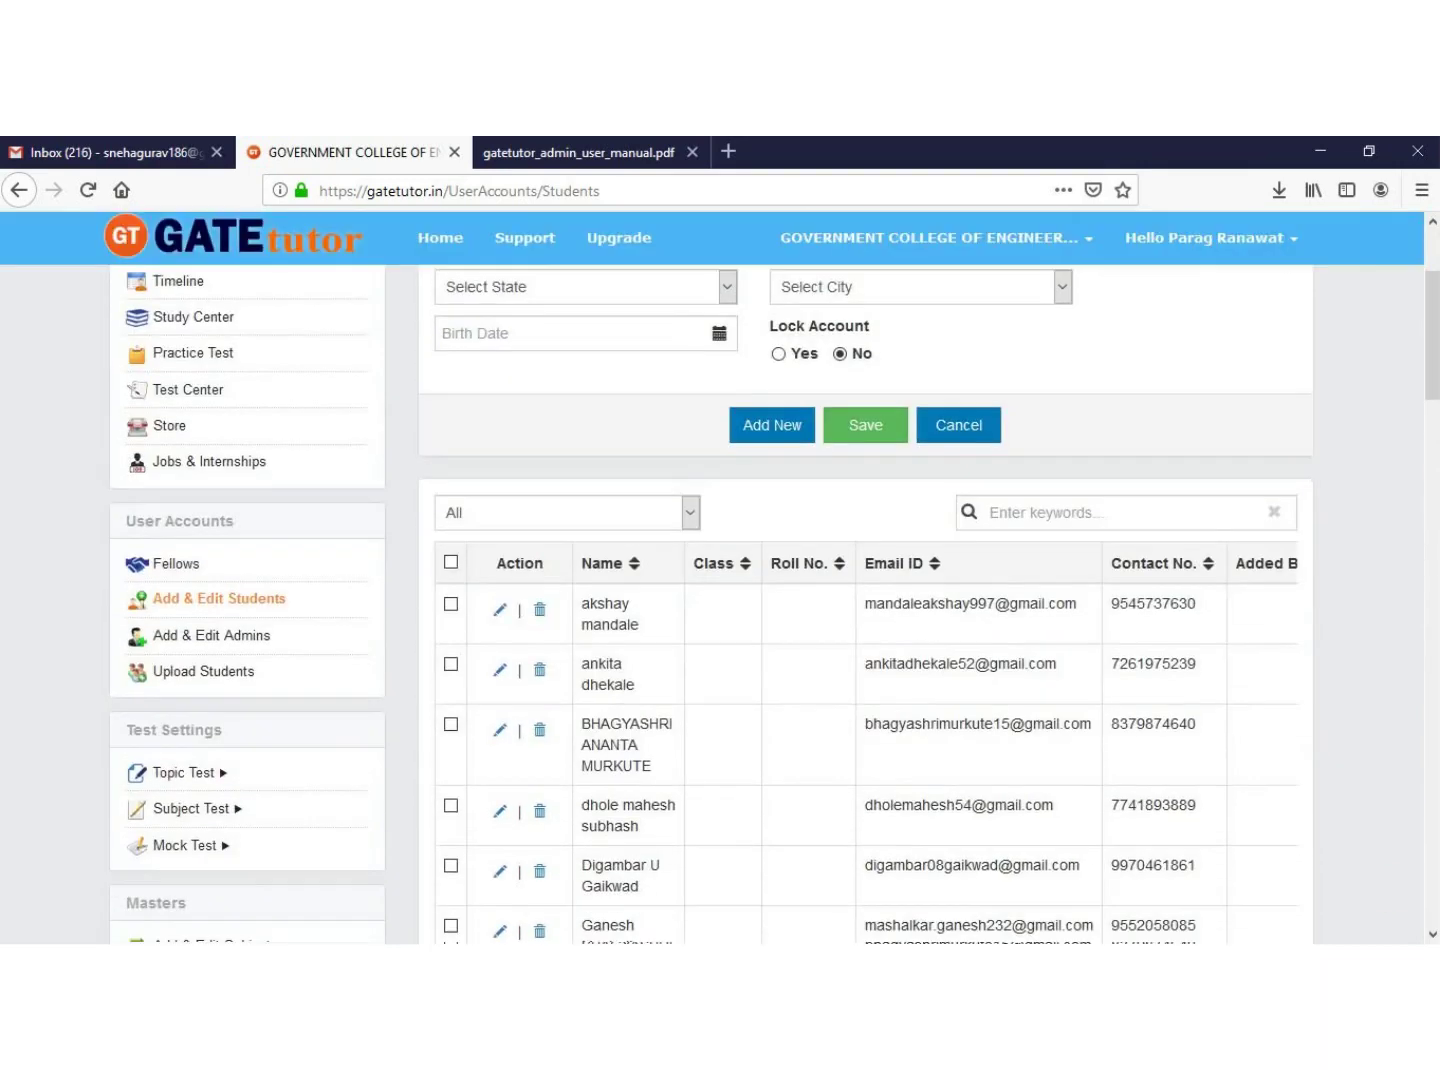
pyautogui.scroll(-2, 774, 604)
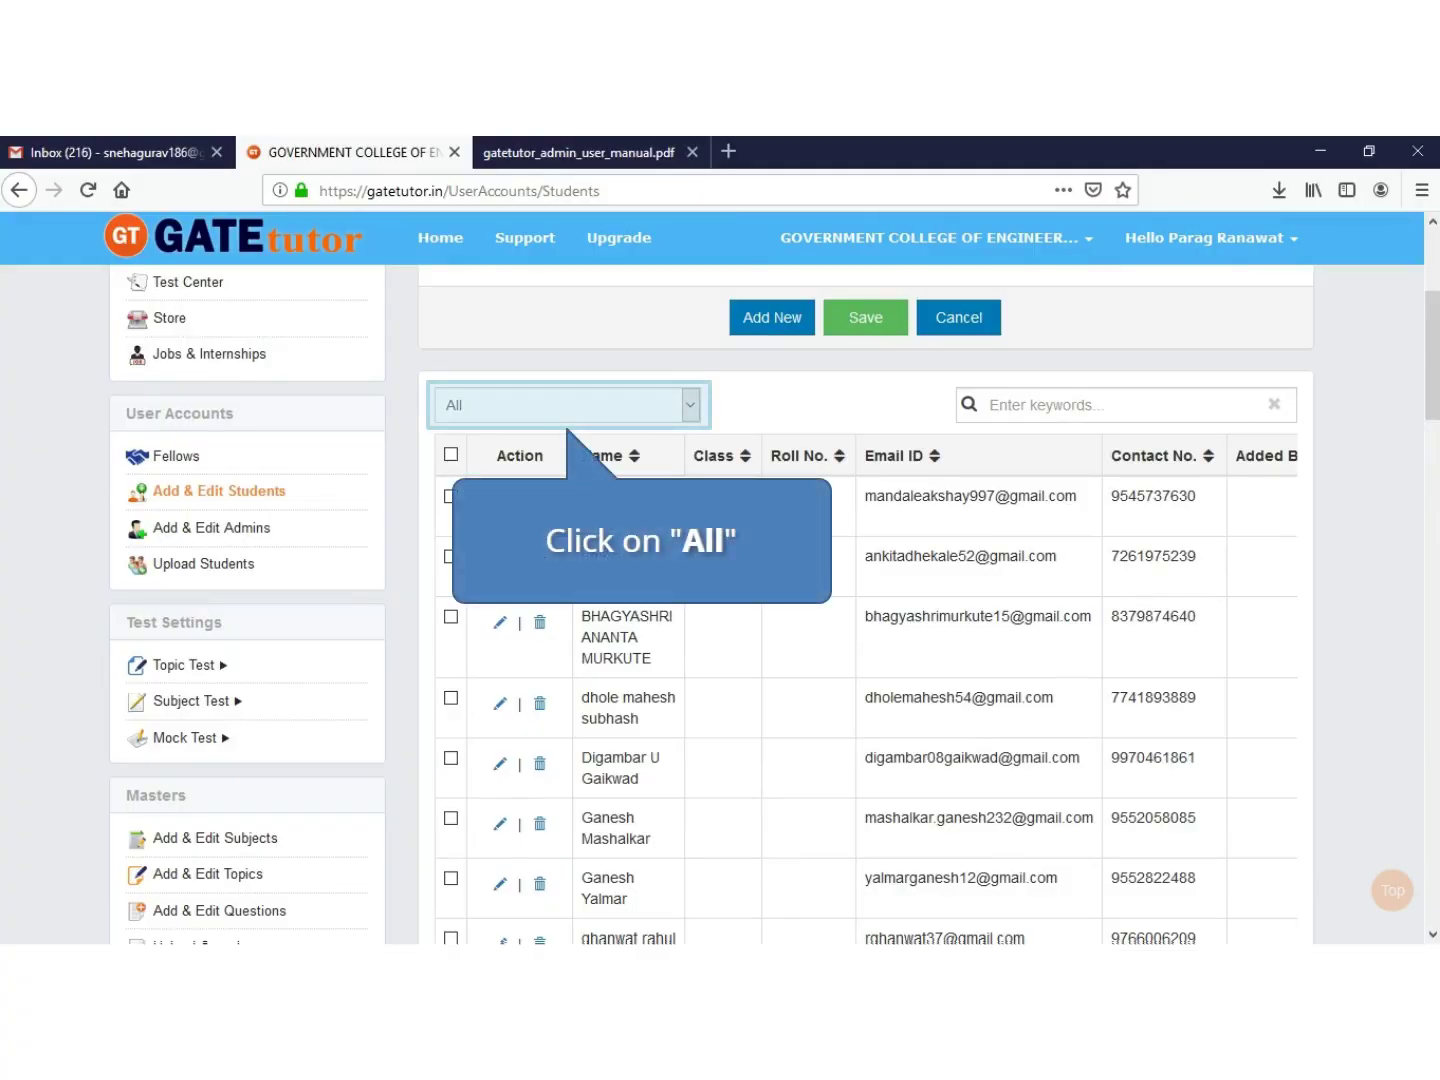
# Filter to locked accounts and mark every locked student in the list
pyautogui.click(563, 405)
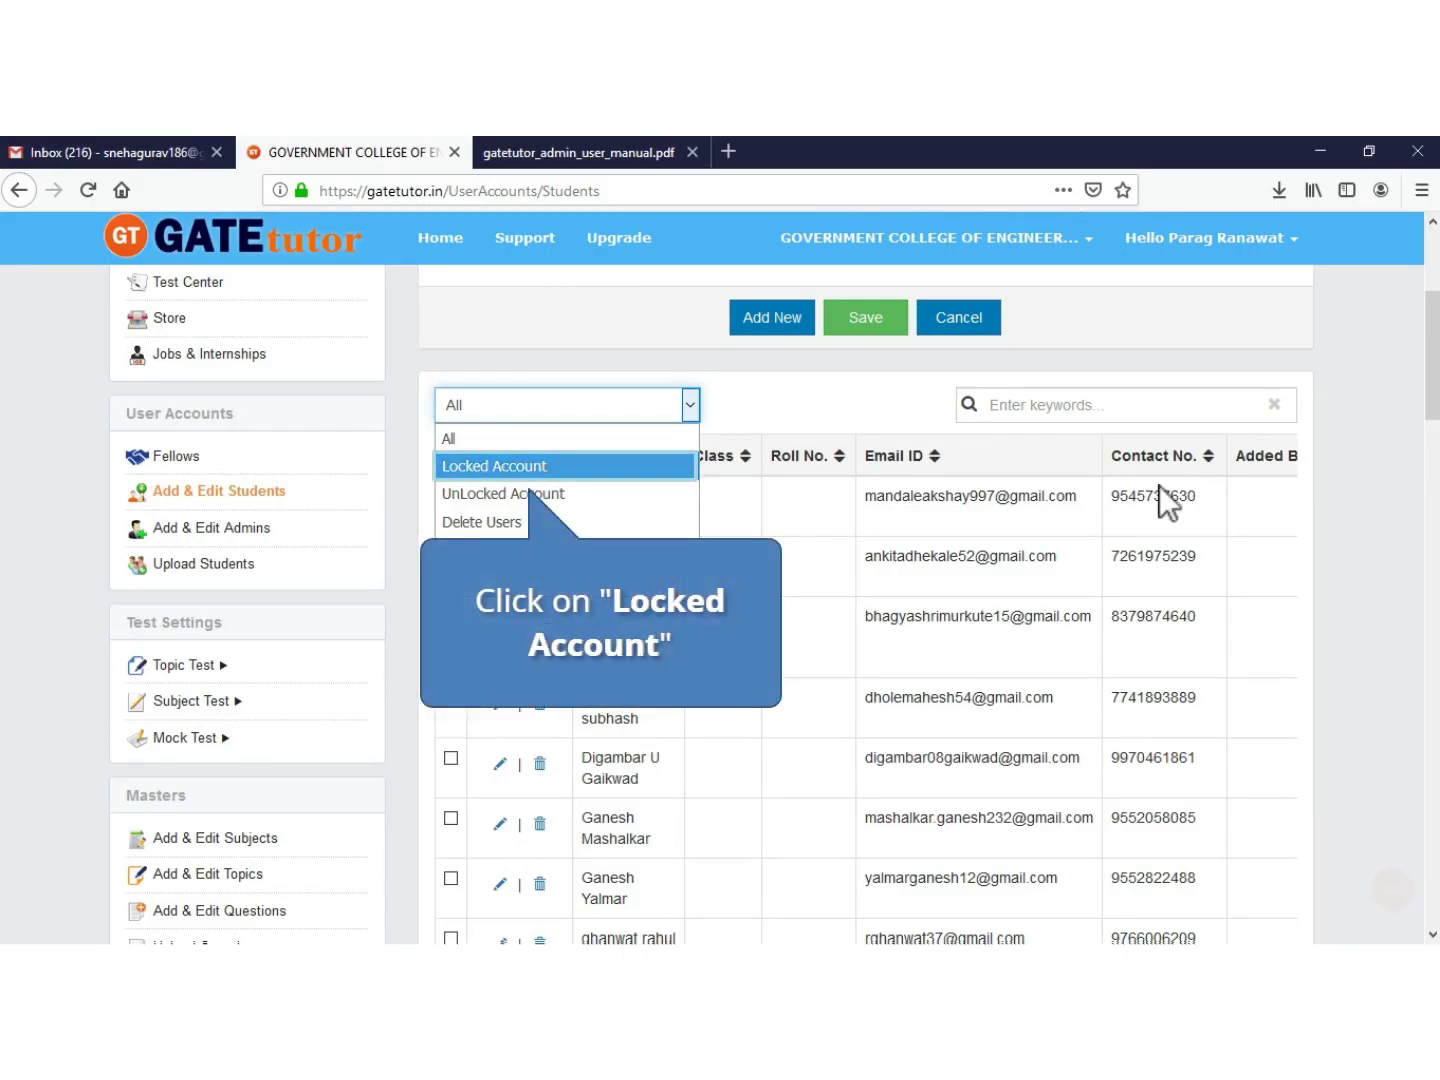
pyautogui.click(580, 464)
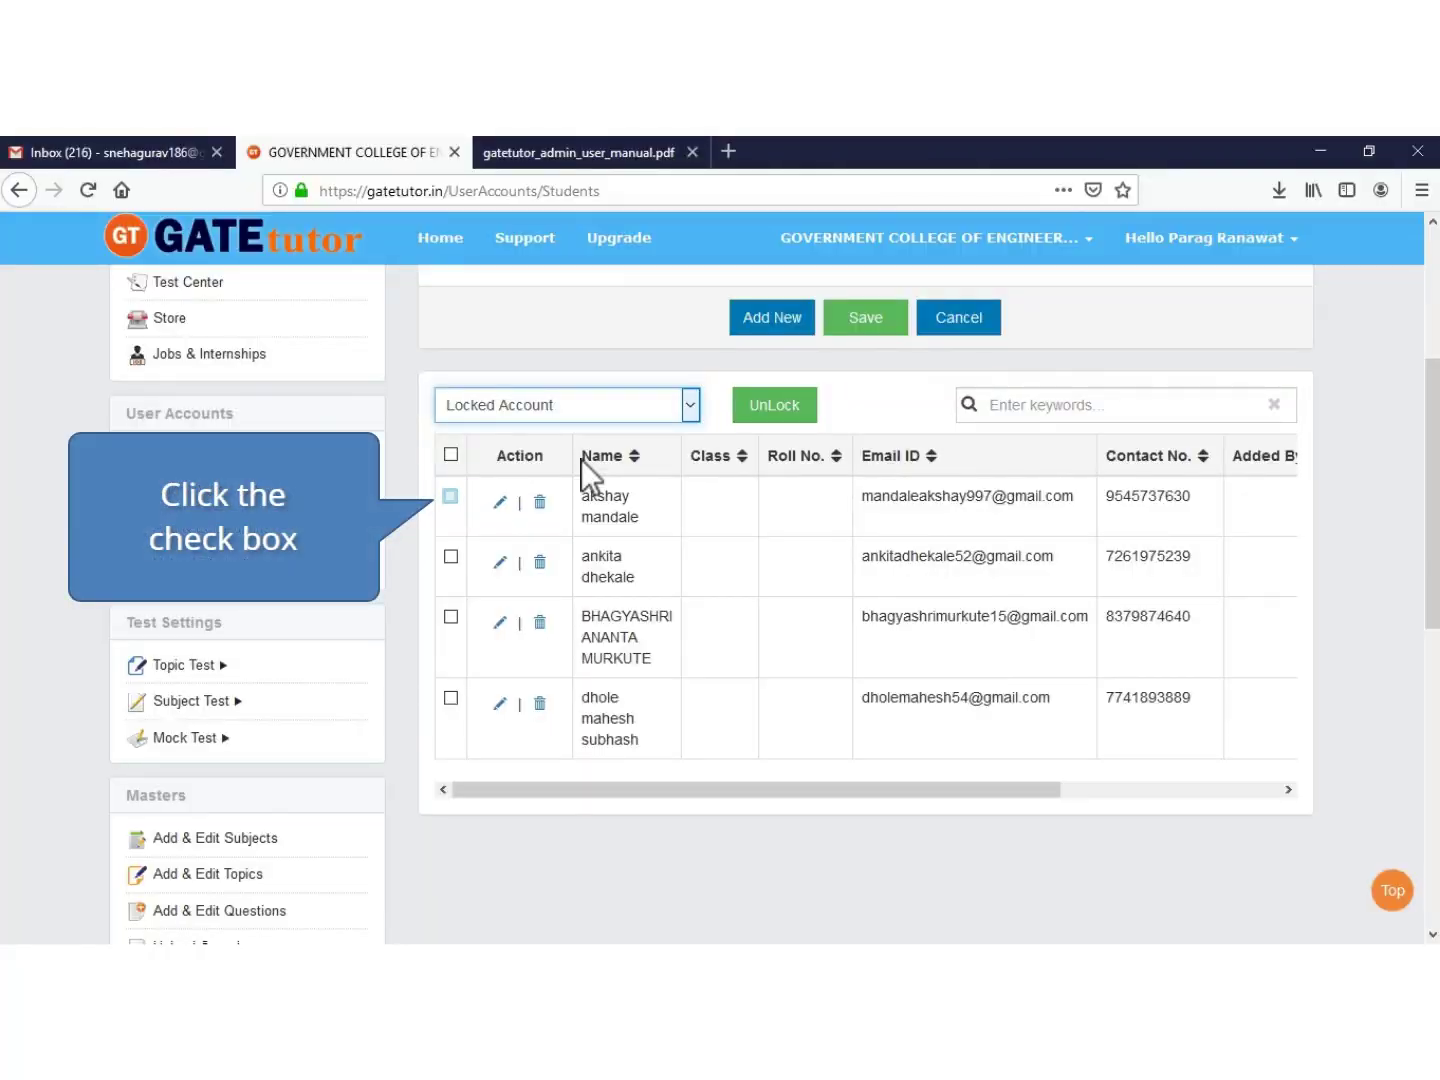
pyautogui.click(449, 495)
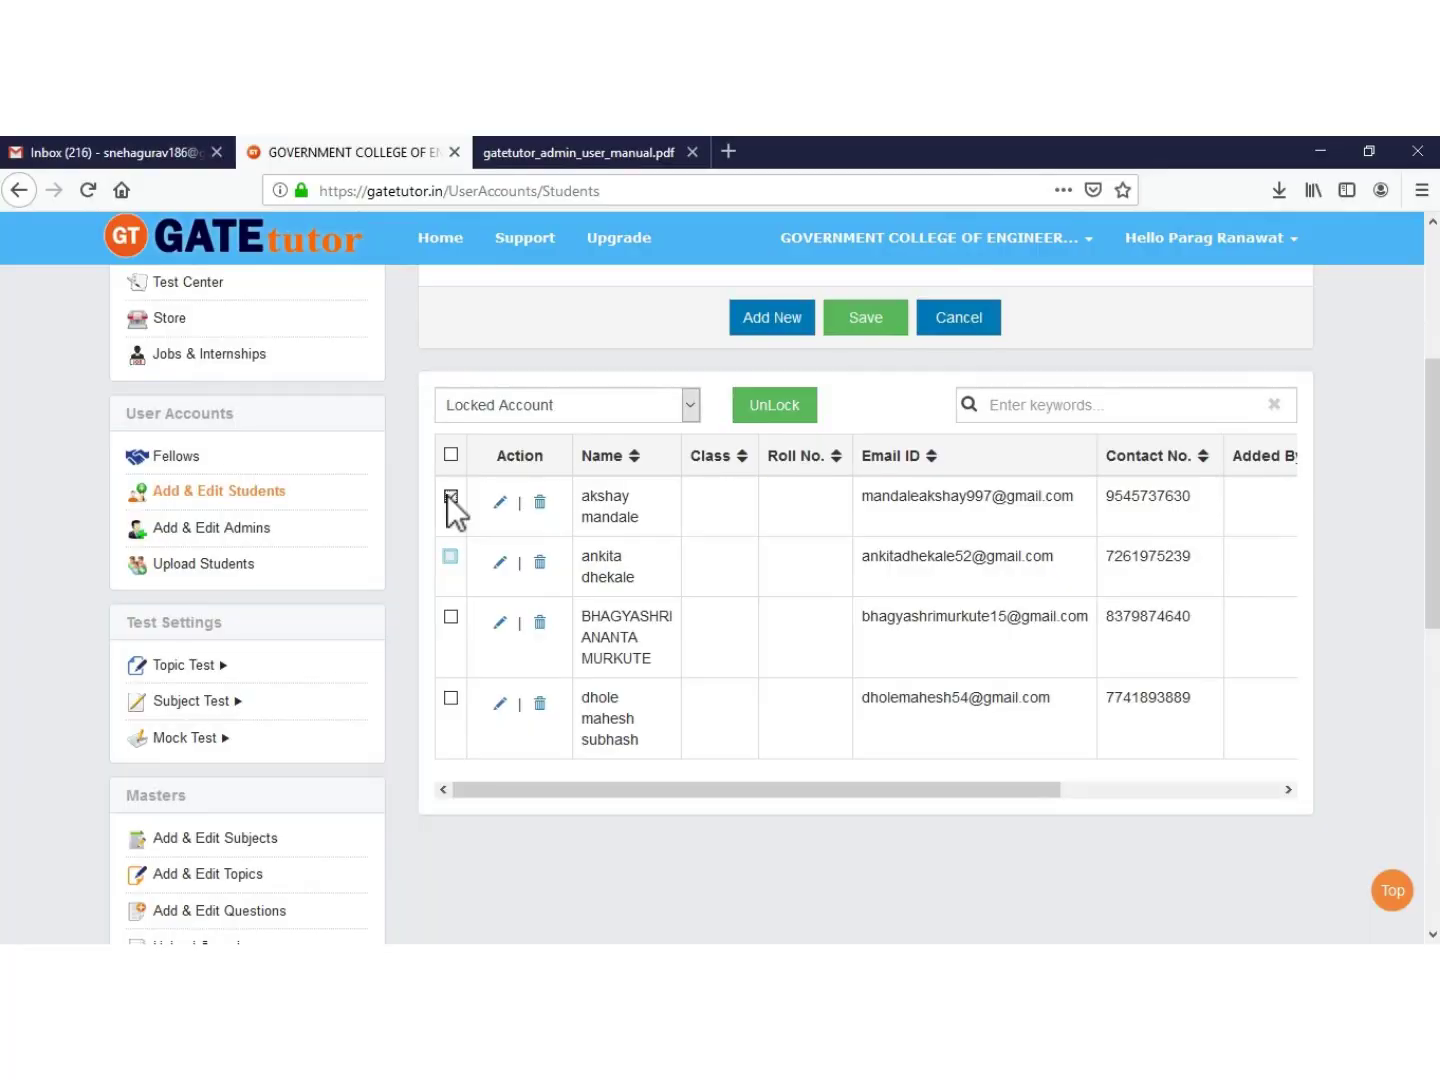
pyautogui.click(451, 556)
pyautogui.click(450, 455)
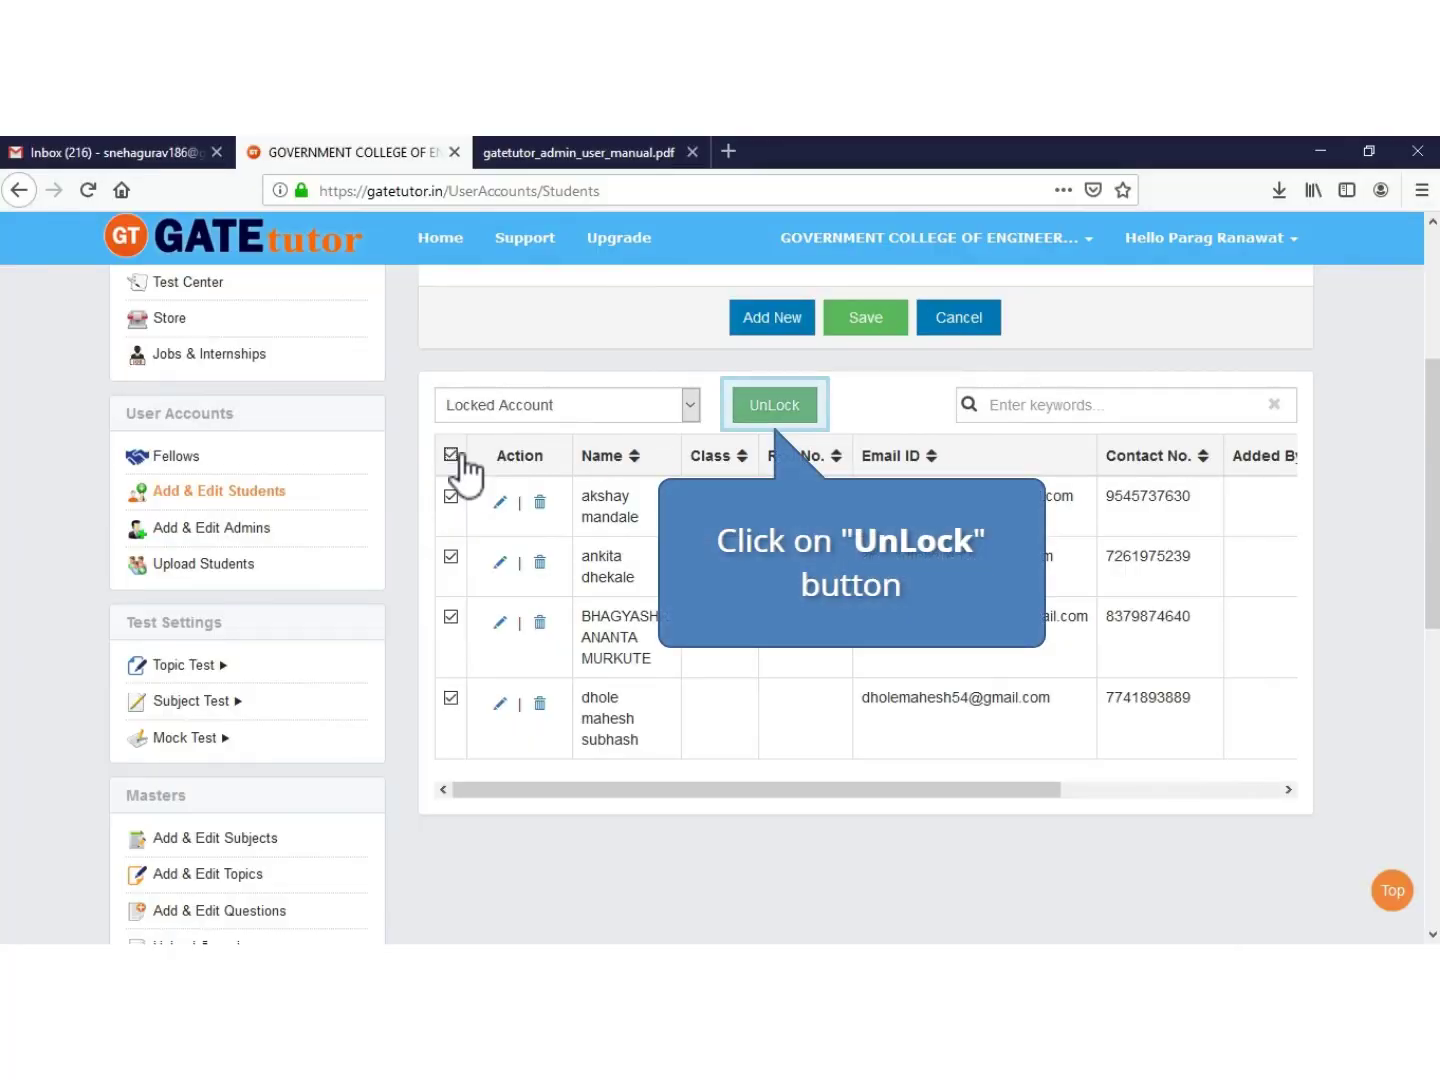
# Unlock all marked students and dismiss the success message
pyautogui.click(784, 399)
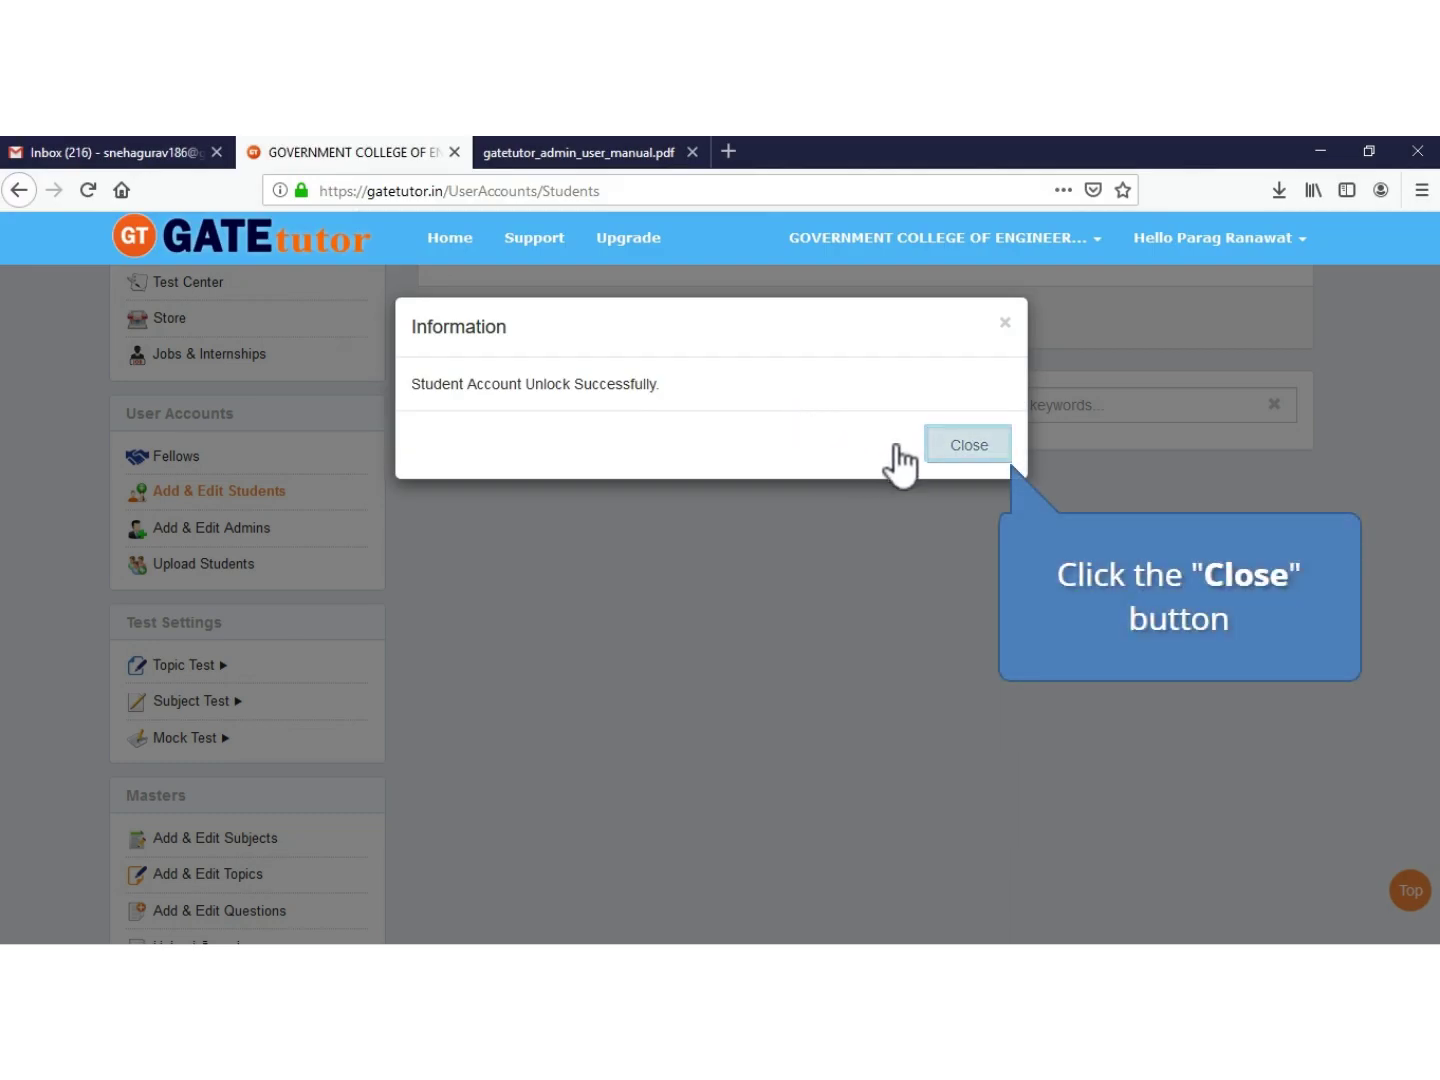
pyautogui.click(959, 450)
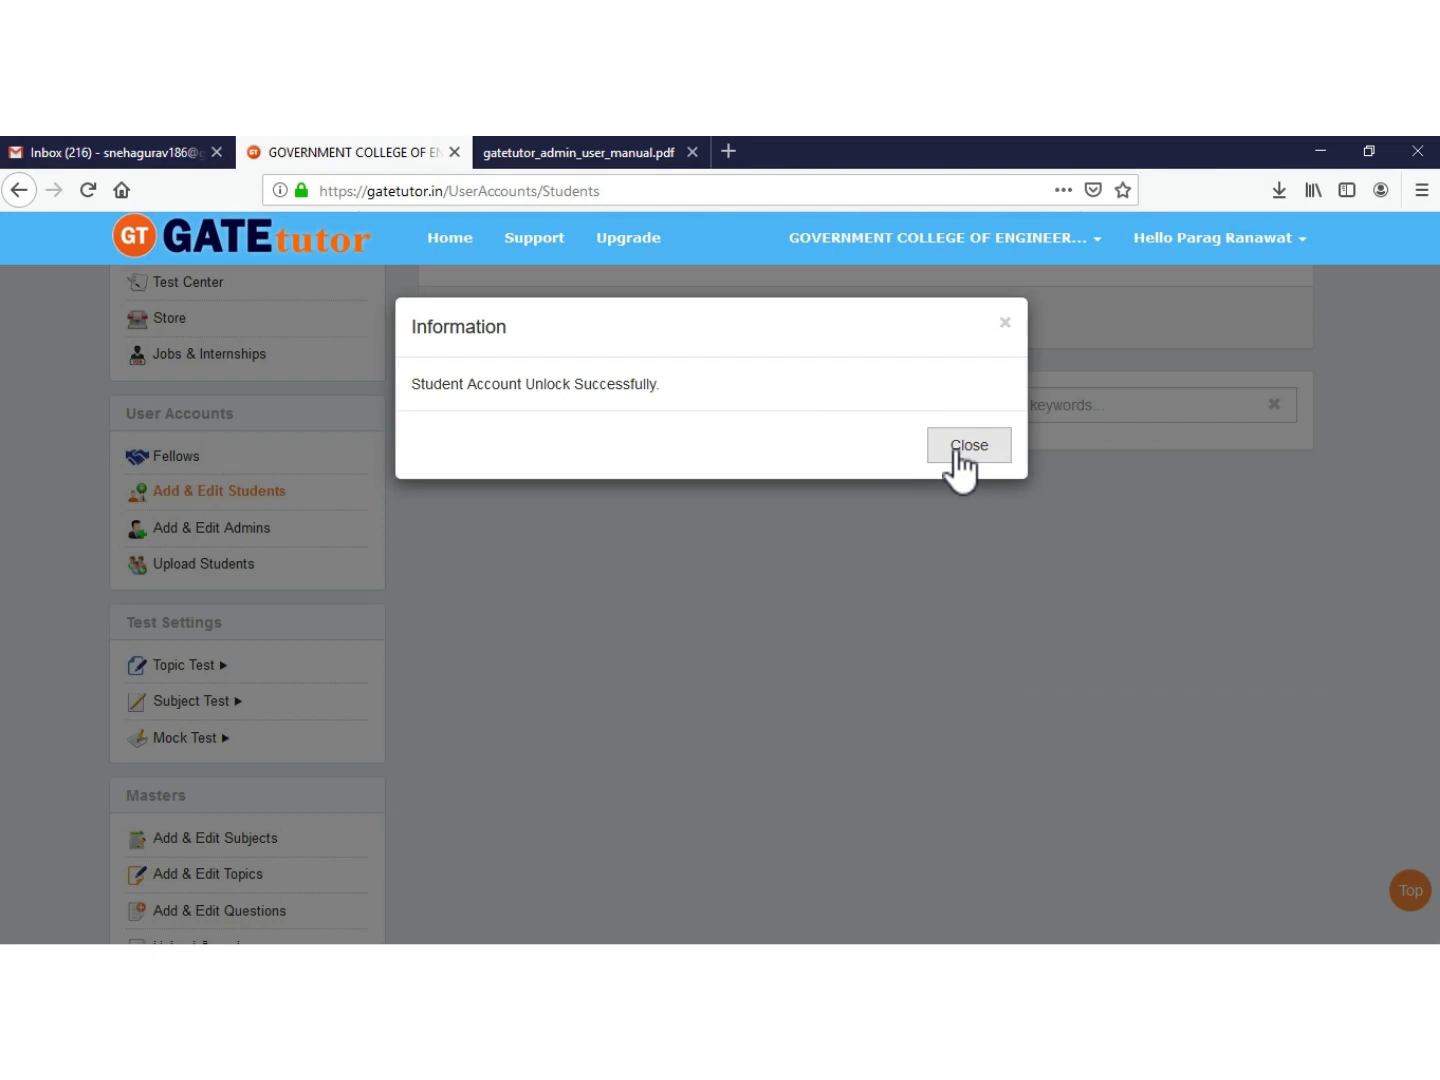
pyautogui.click(959, 450)
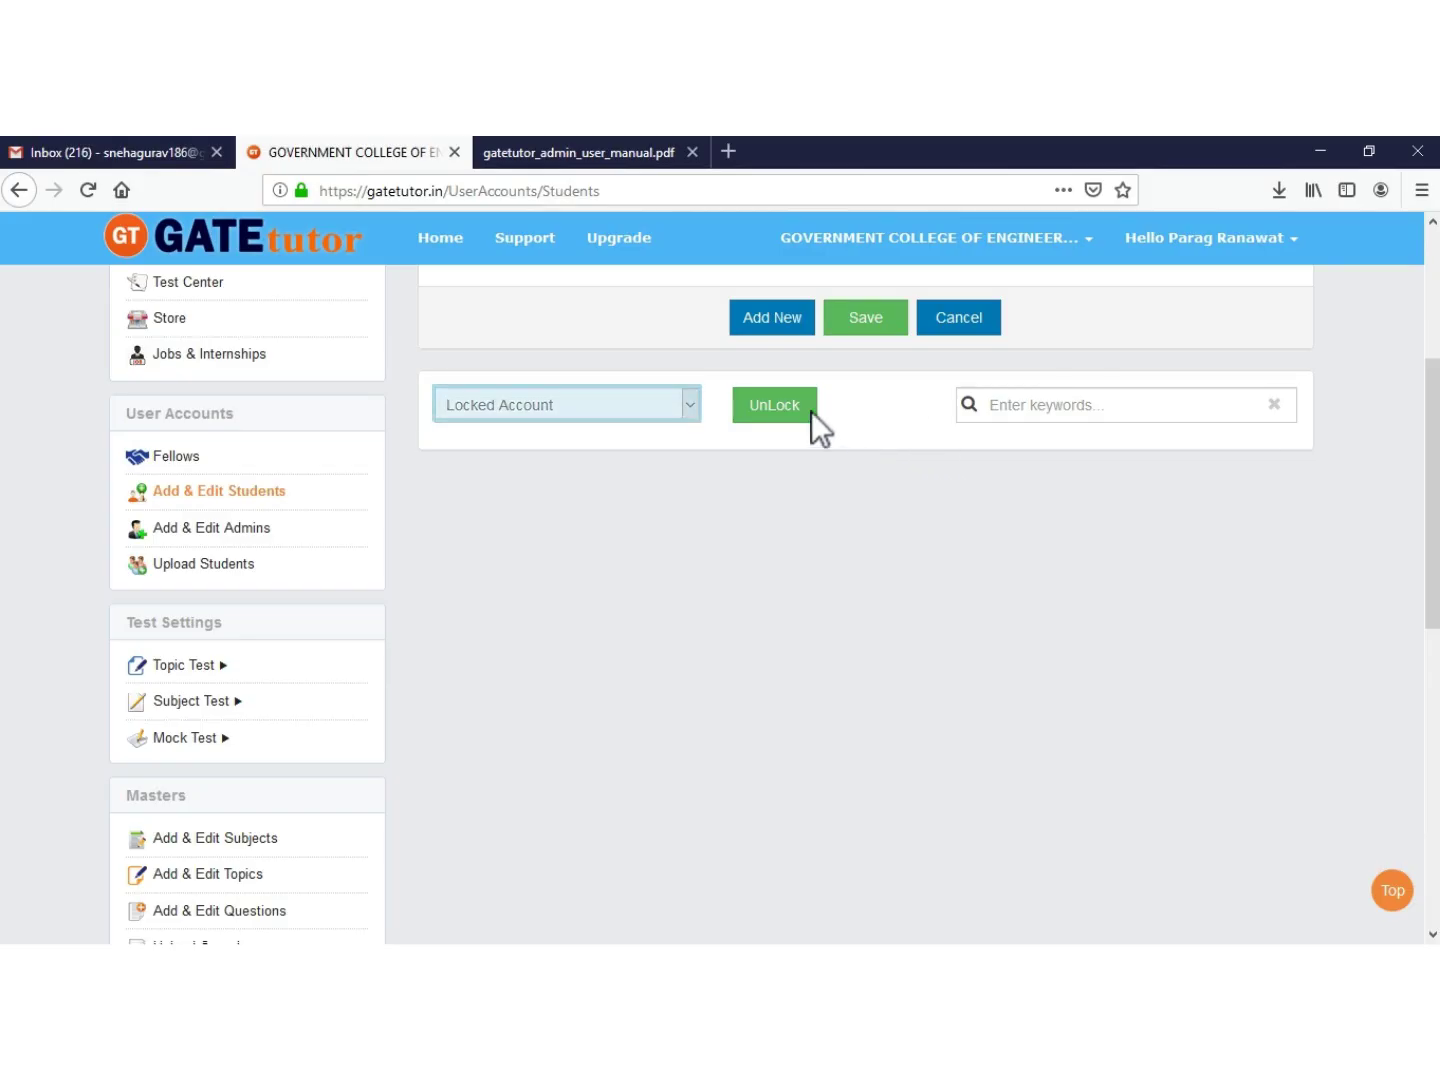
# Filter to unlocked accounts, lock three marked students and dismiss the confirmation
pyautogui.click(690, 405)
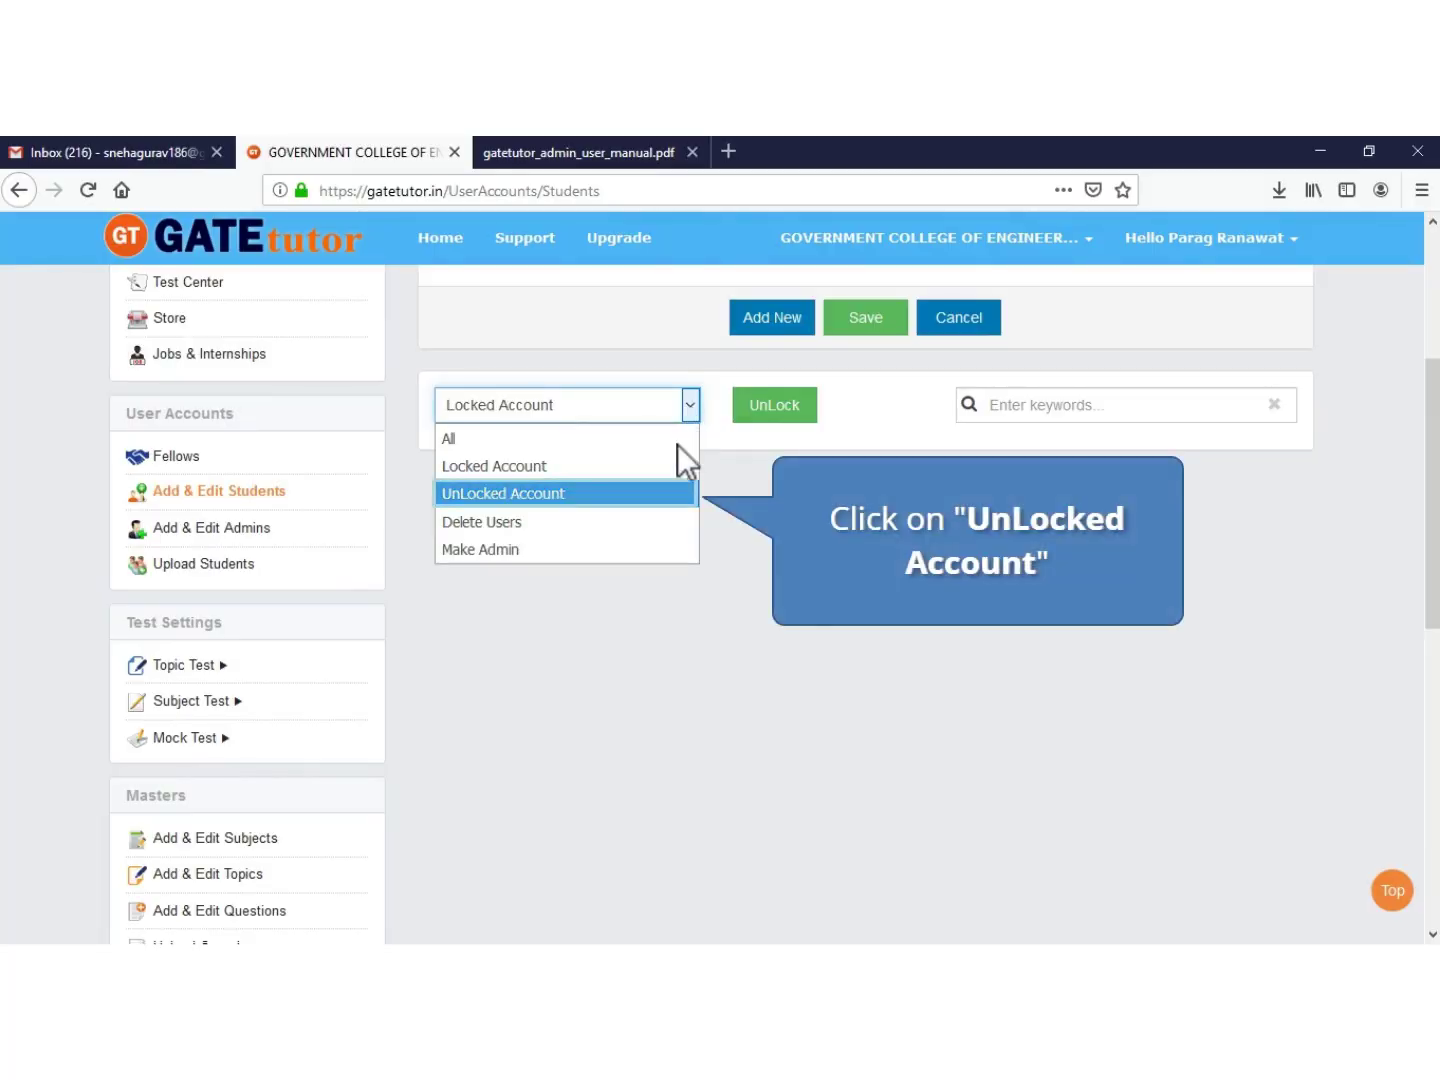
pyautogui.click(539, 491)
pyautogui.scroll(-2, 692, 540)
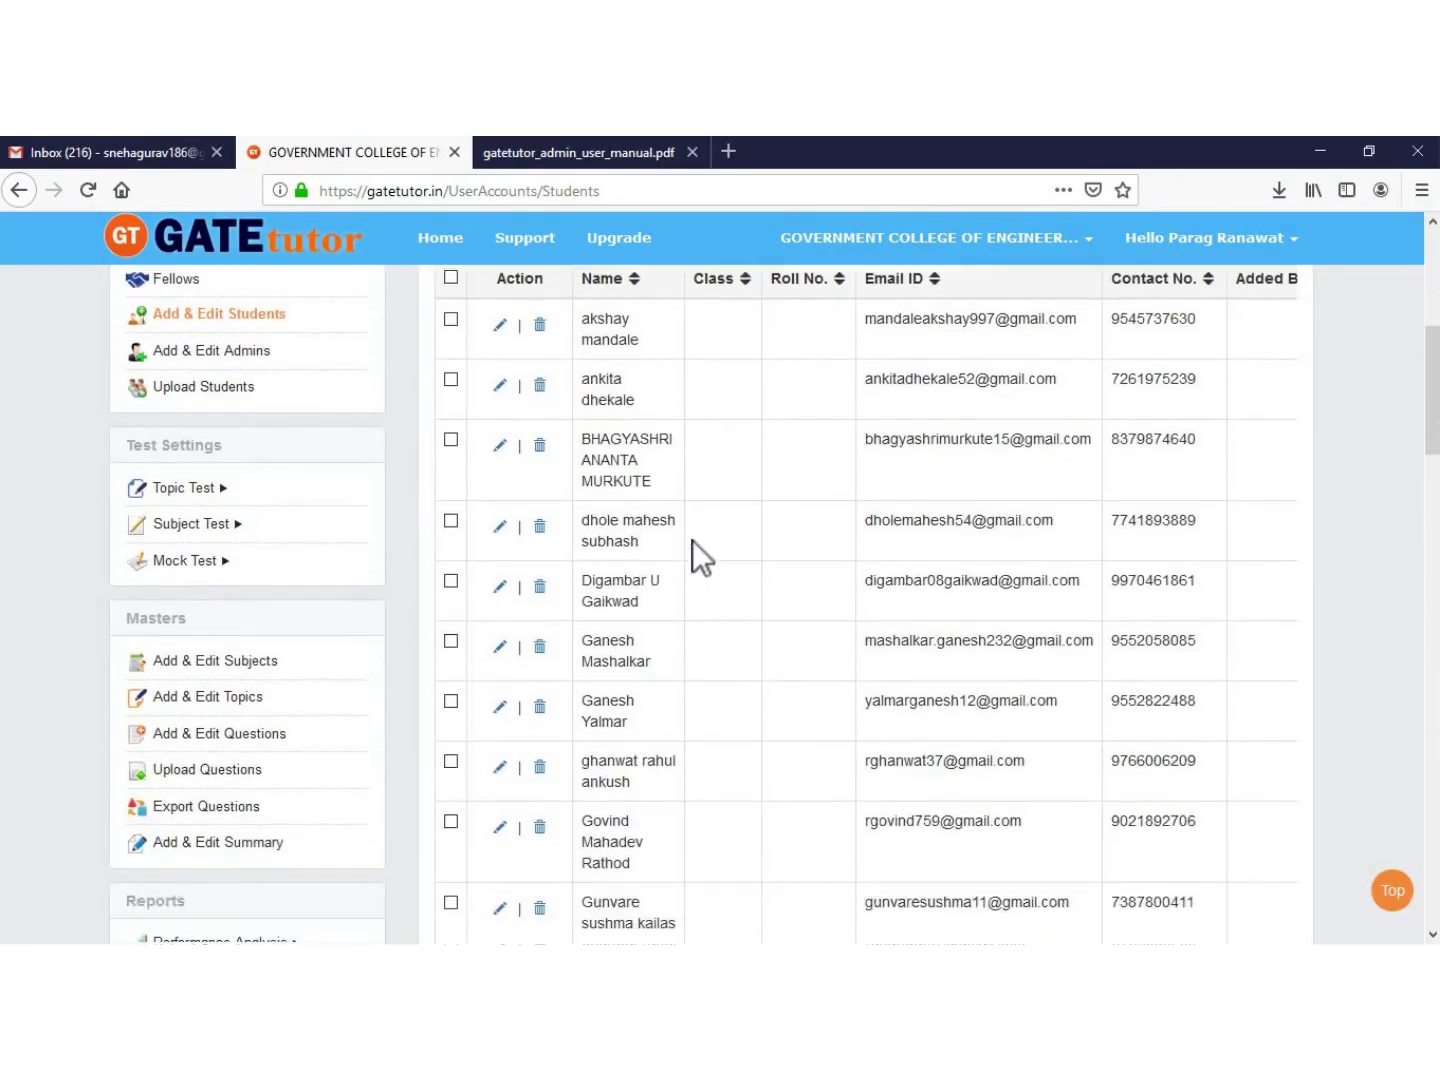
pyautogui.scroll(2, 721, 541)
pyautogui.scroll(1, 721, 542)
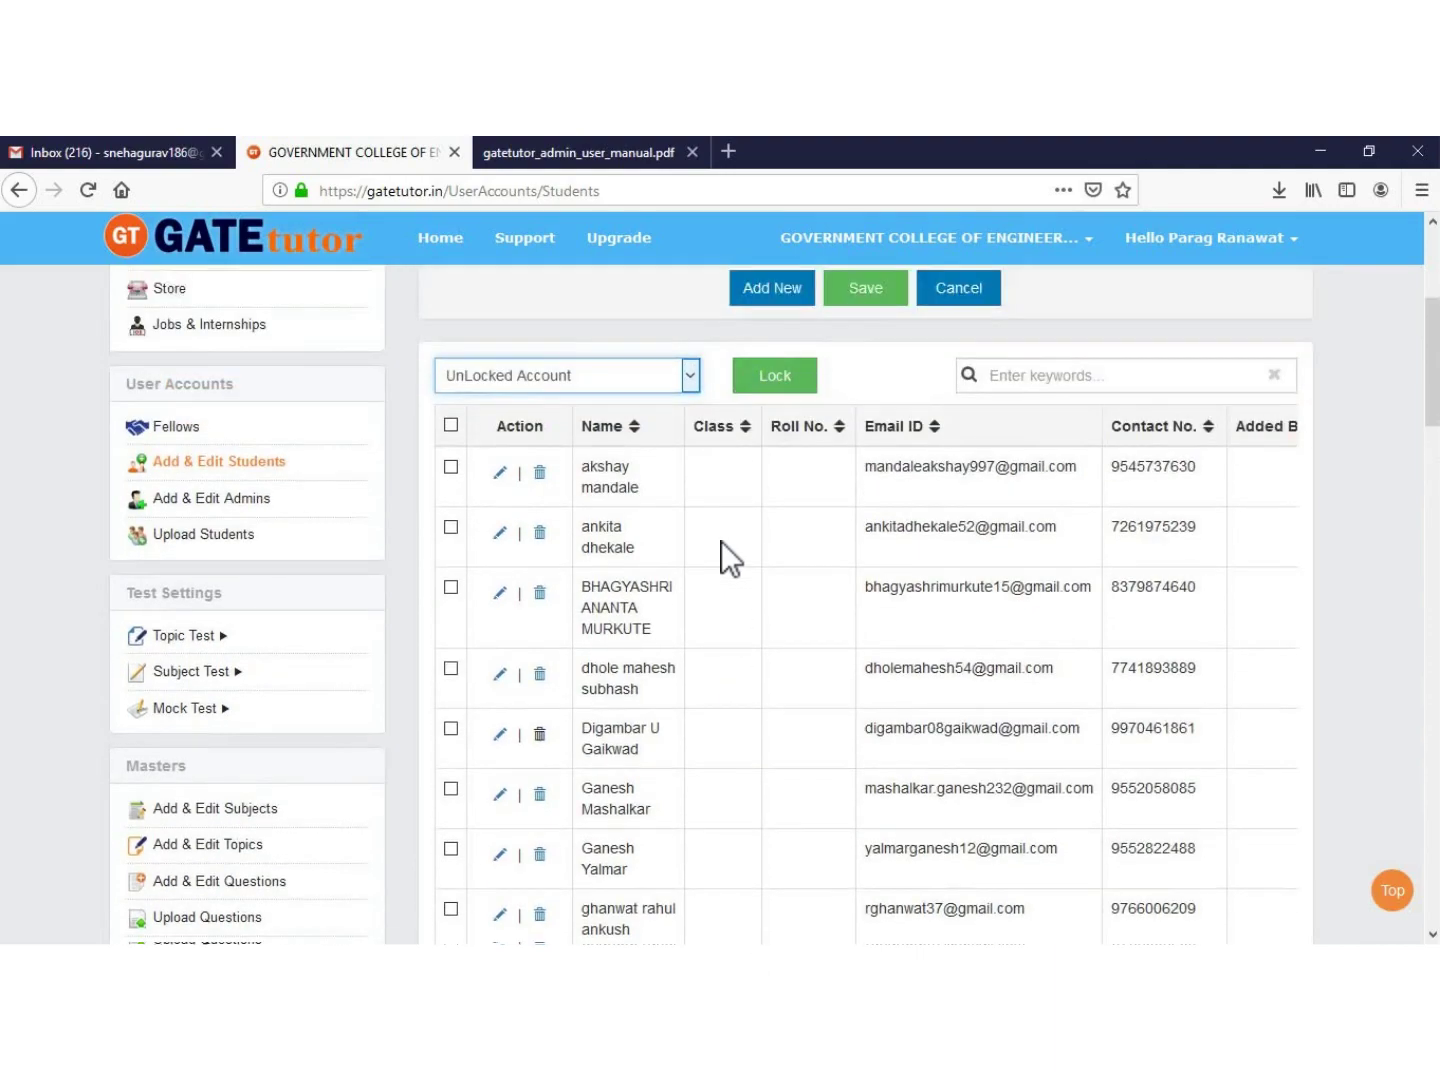
pyautogui.scroll(1, 721, 541)
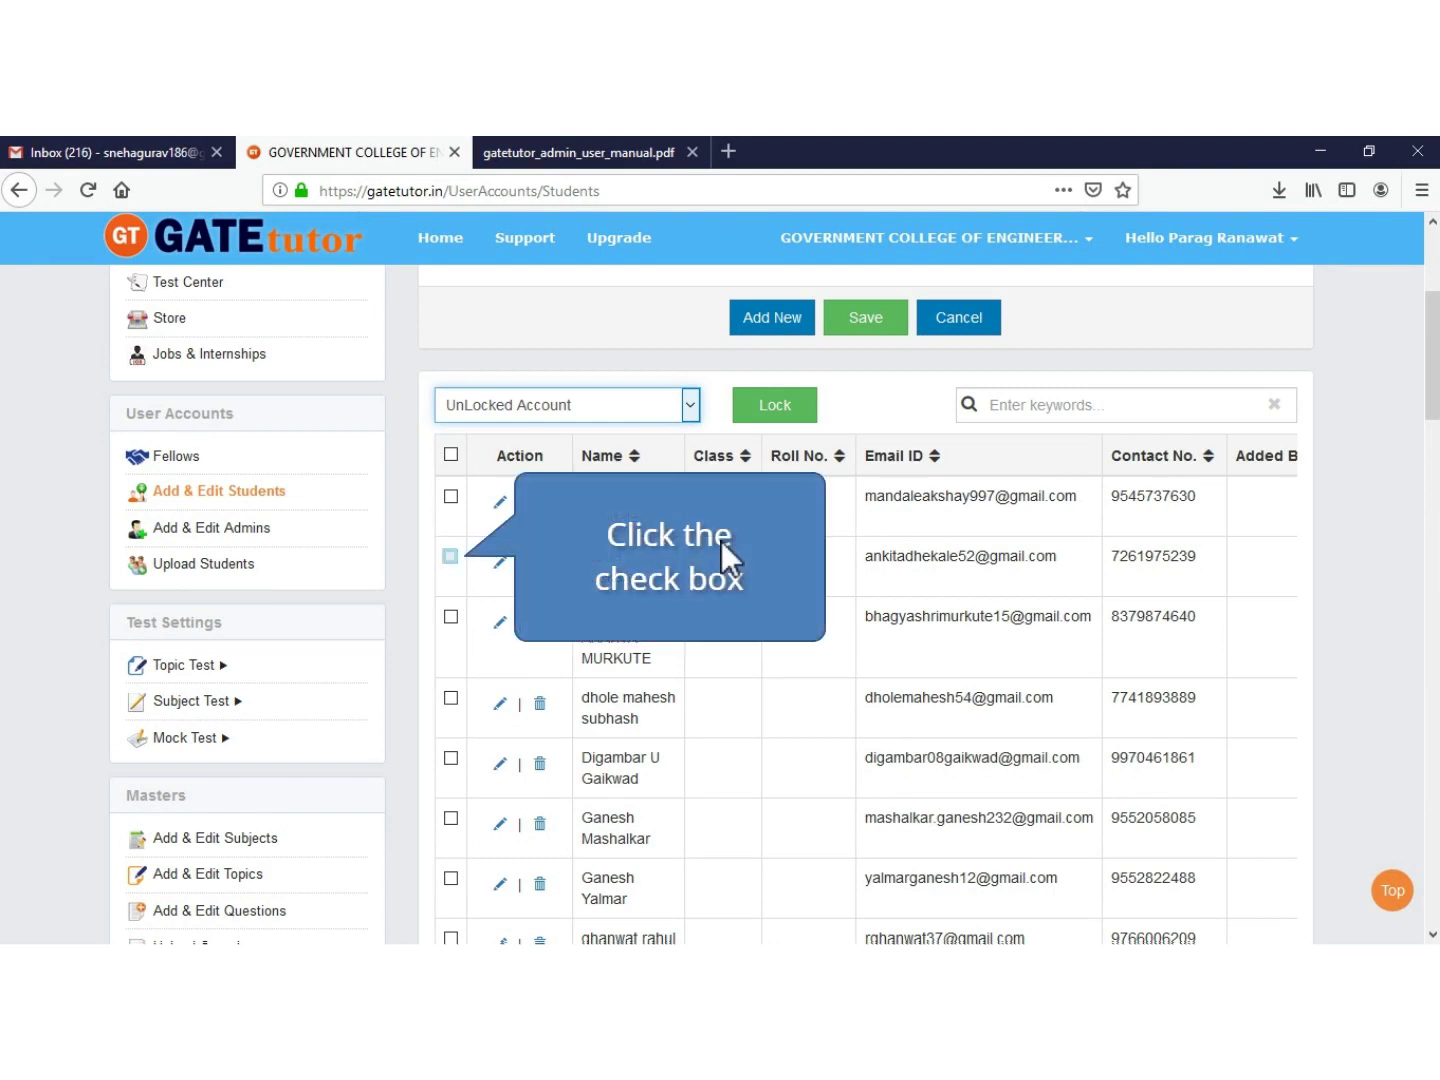
pyautogui.click(452, 556)
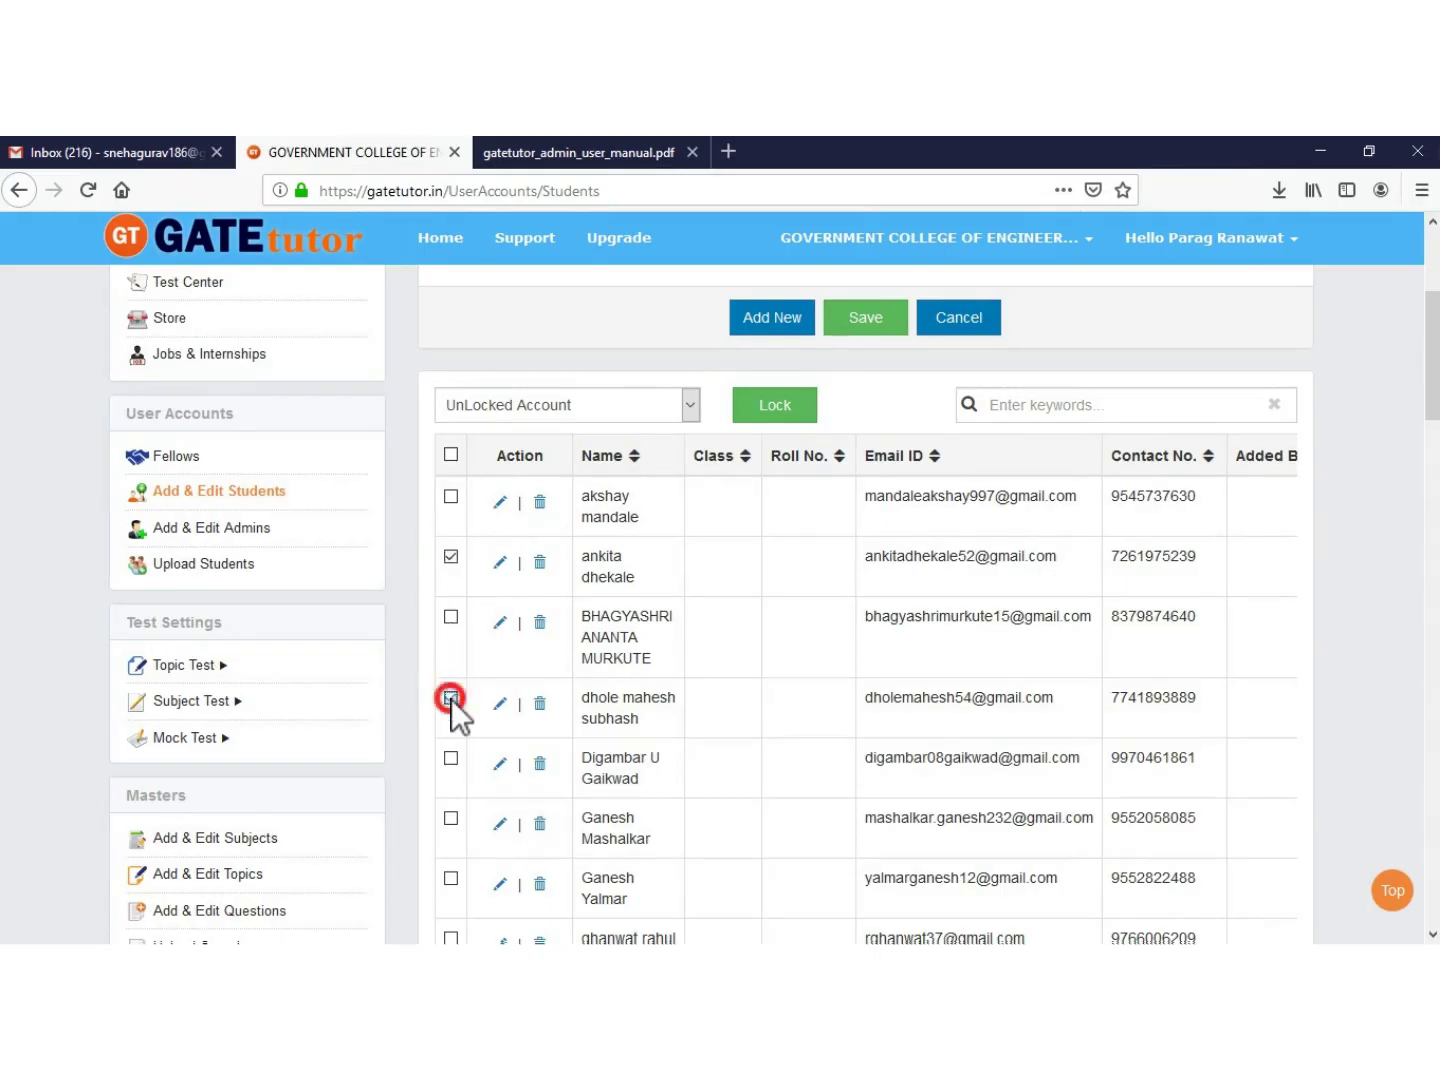
pyautogui.click(451, 757)
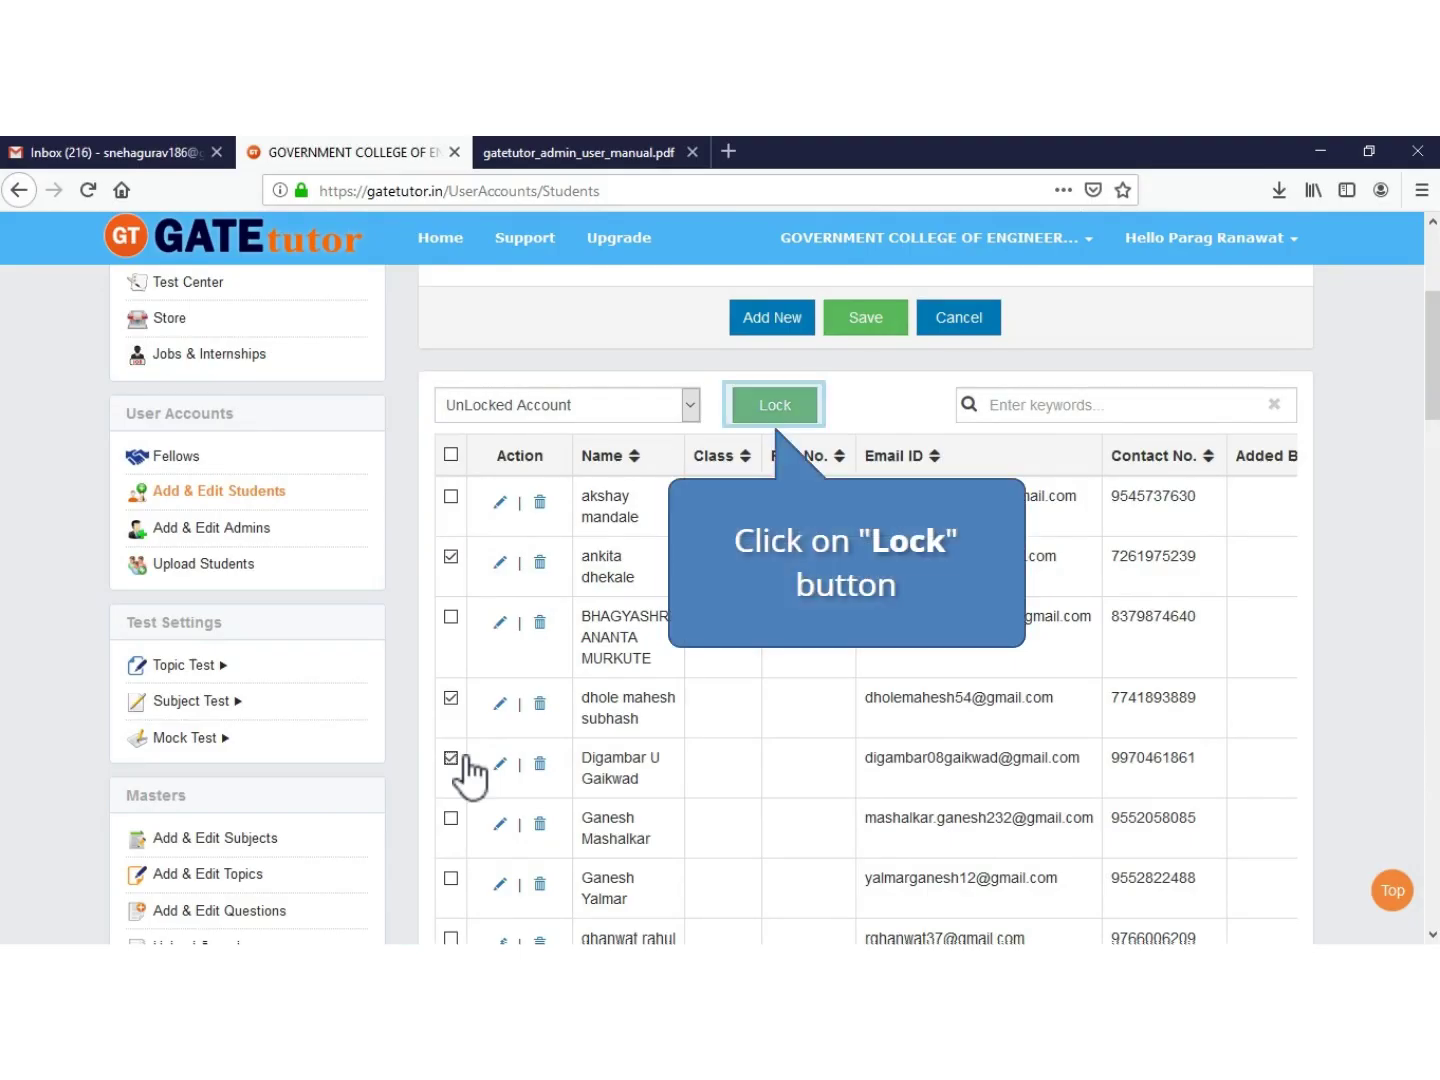
pyautogui.click(776, 411)
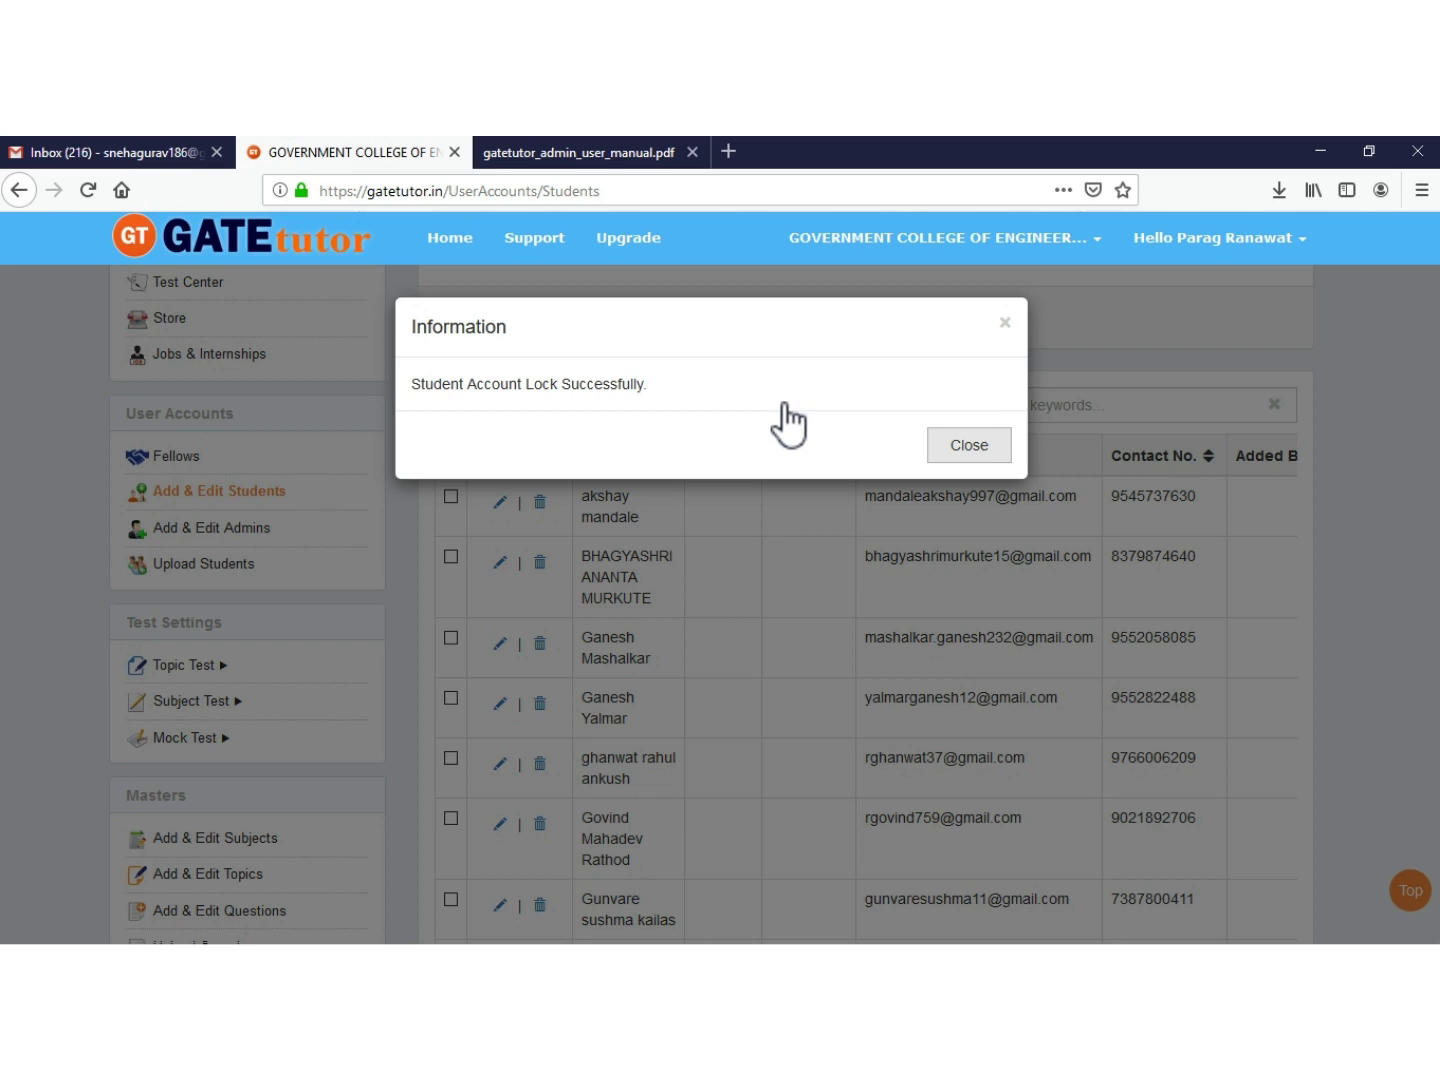
pyautogui.click(970, 447)
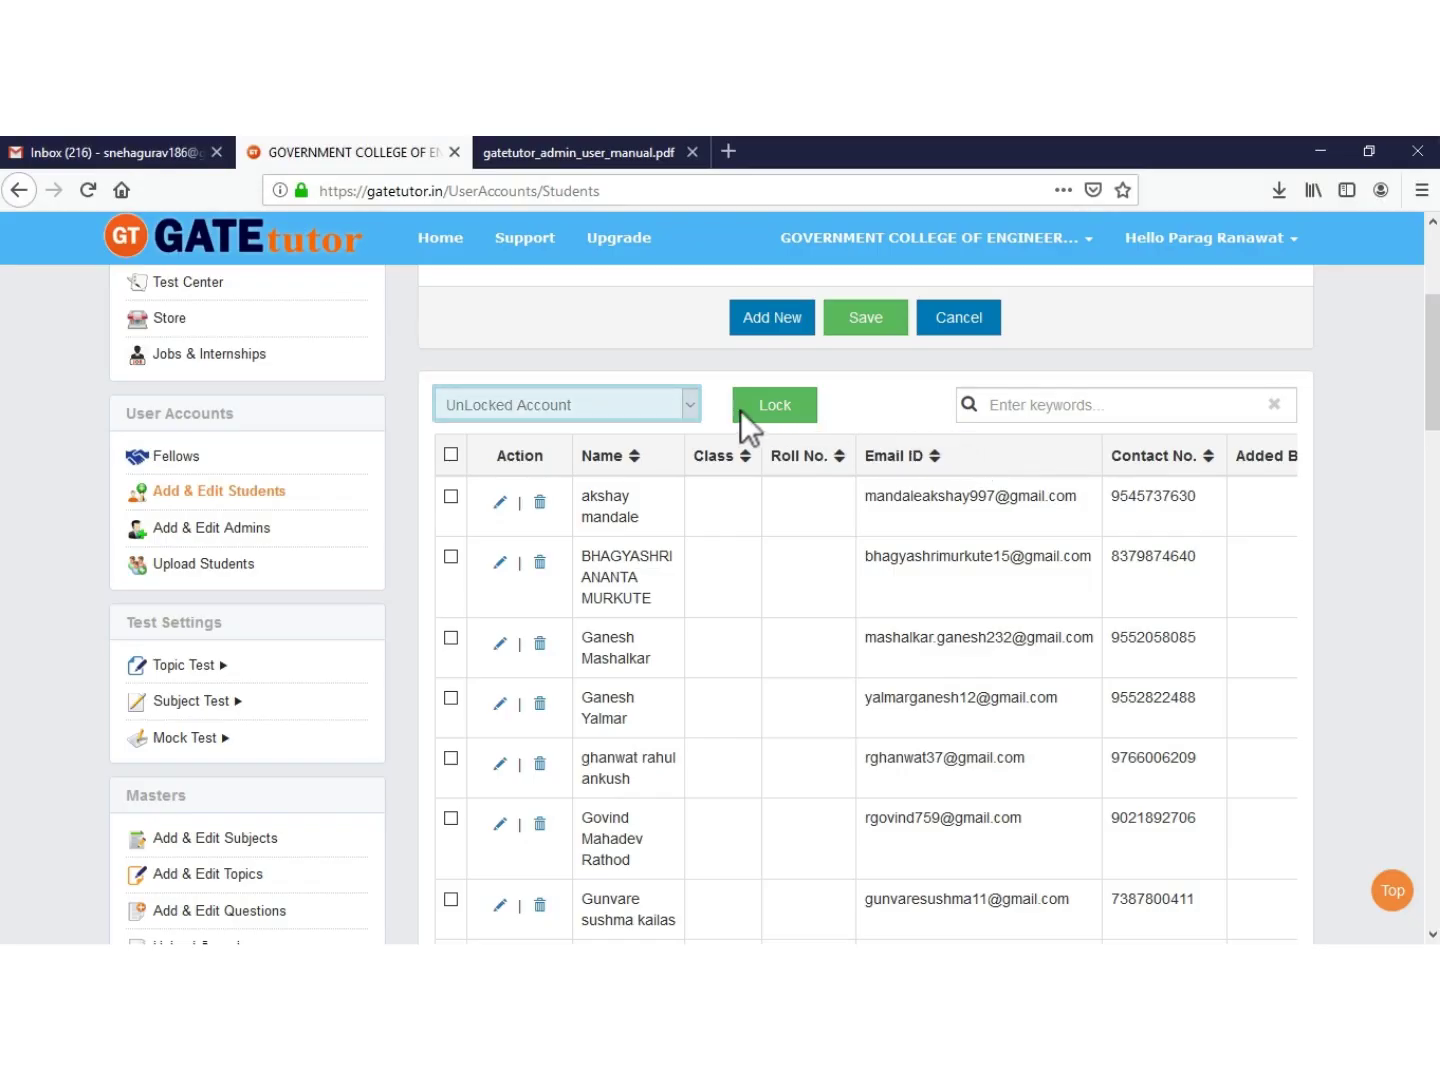
# Switch the account view to Delete Users
pyautogui.click(688, 405)
pyautogui.press('Up')
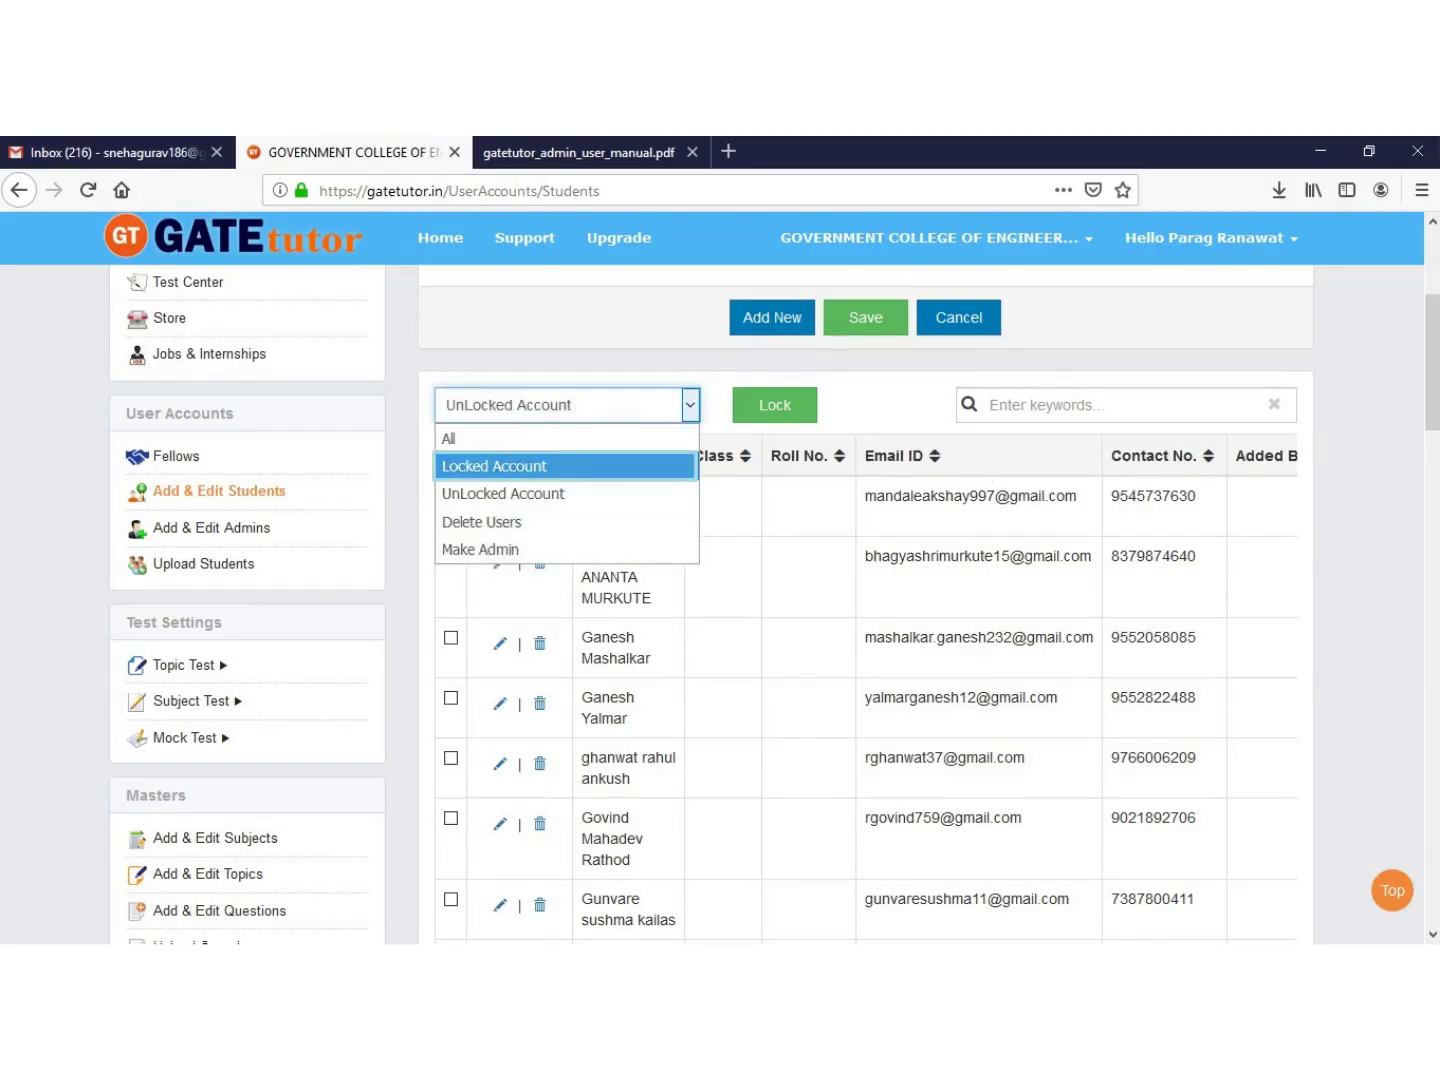
pyautogui.press('Return')
pyautogui.hotkey('alt', 'Down')
pyautogui.press('Down')
pyautogui.press('Down')
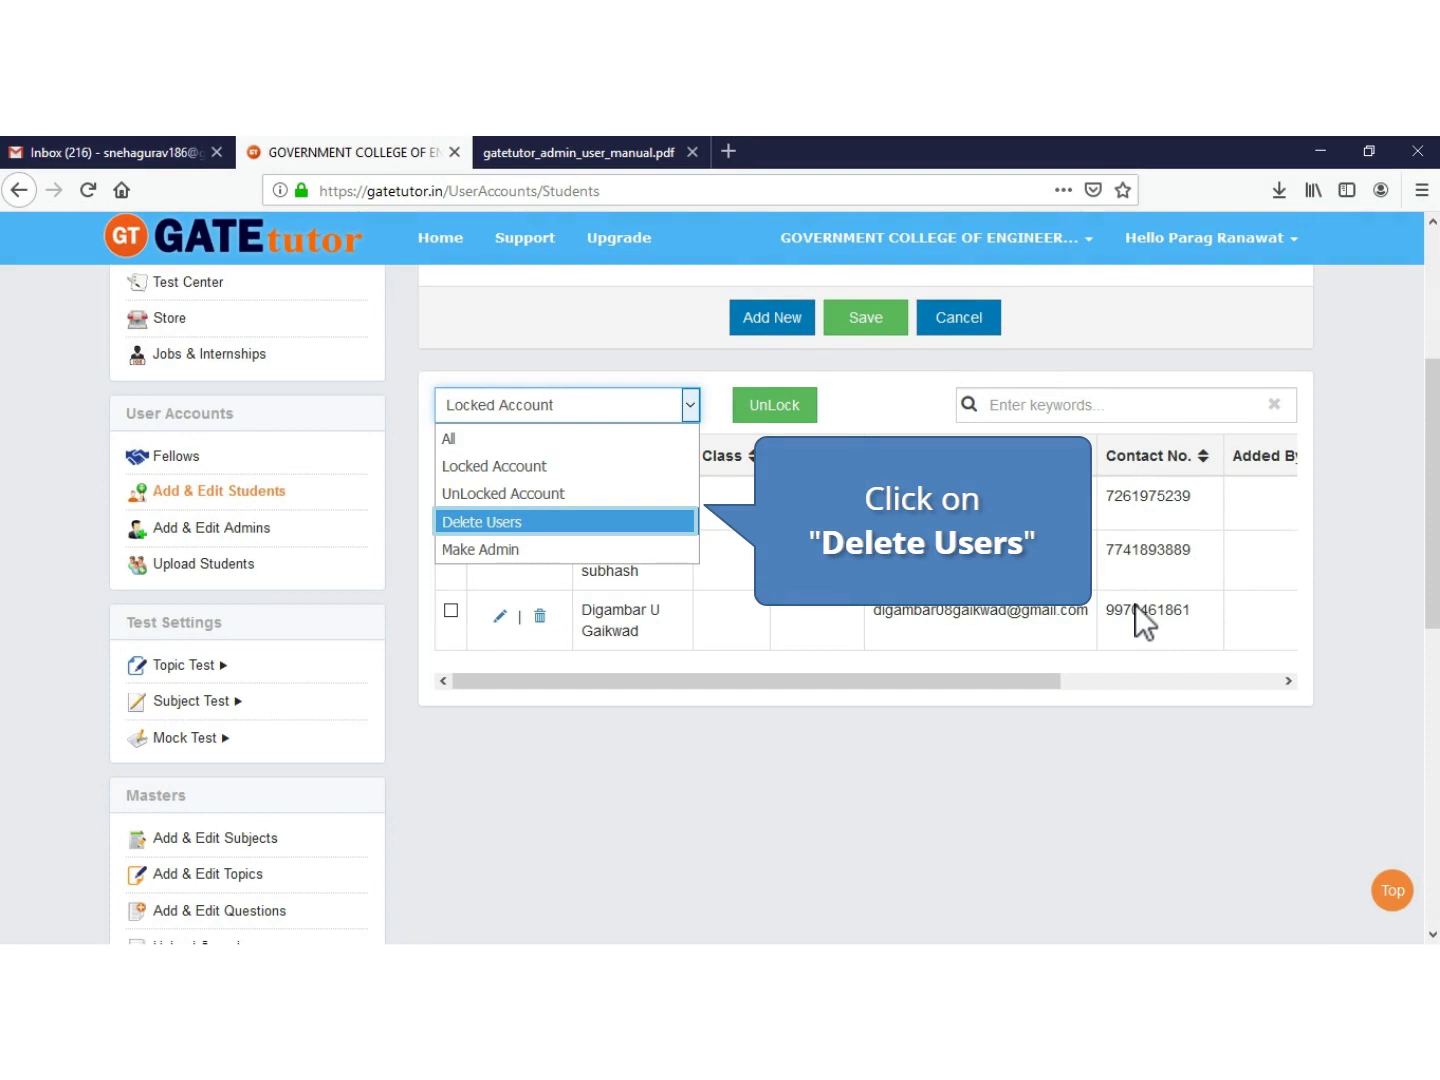
pyautogui.click(575, 516)
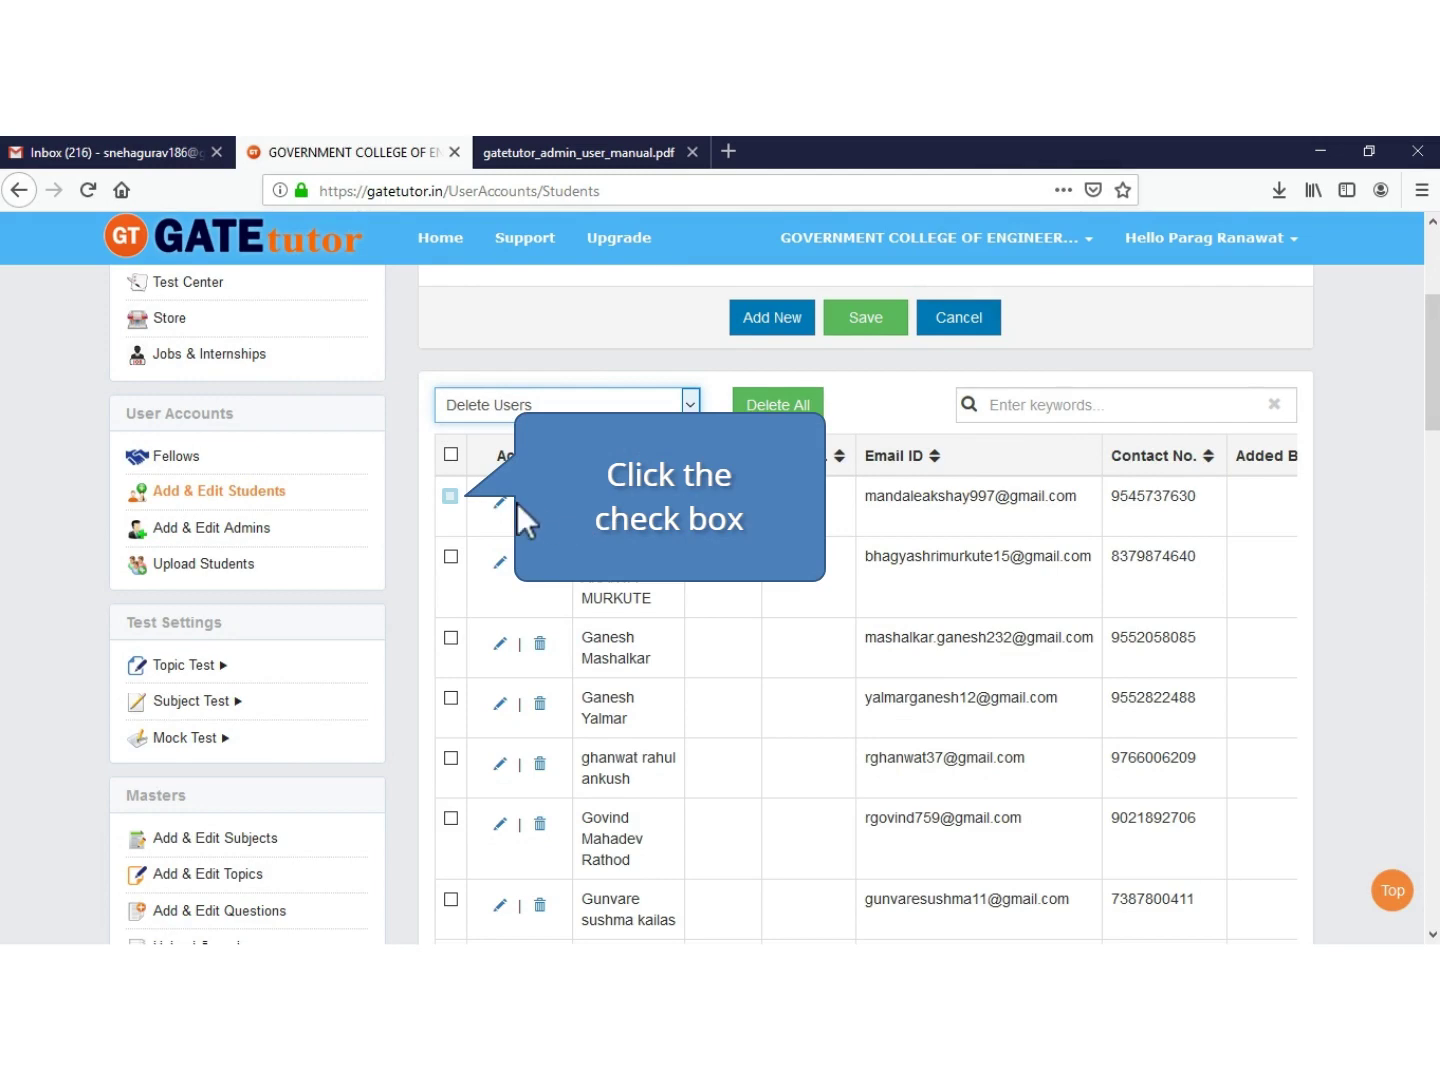
# Delete the first and third students and dismiss the success message
pyautogui.click(449, 497)
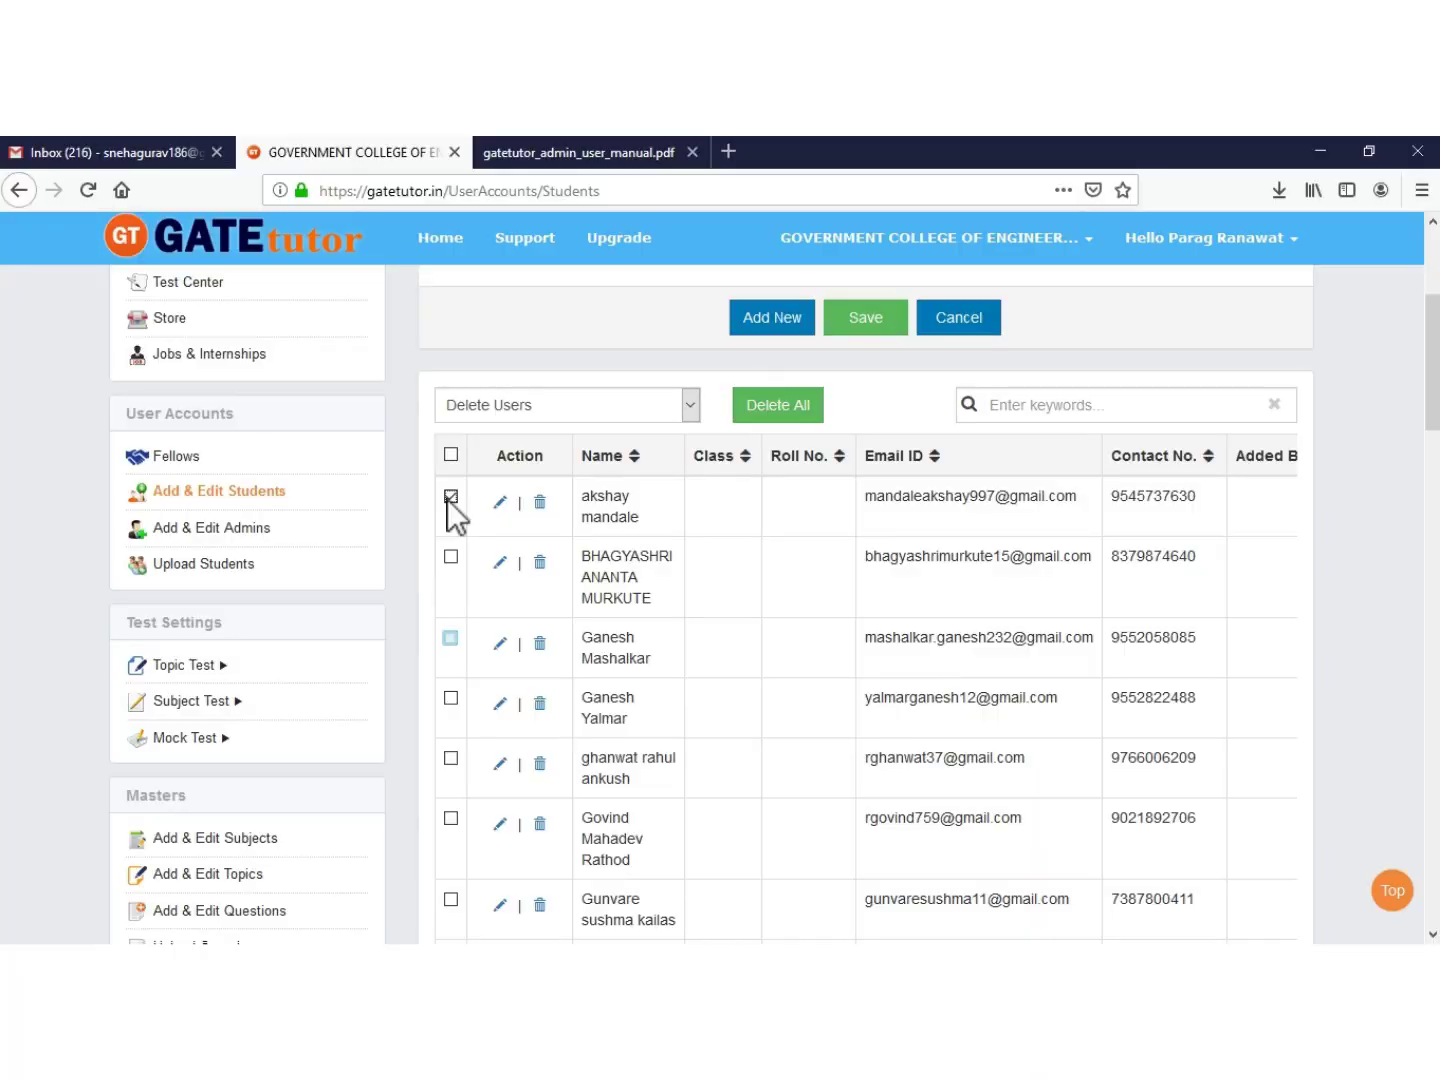
pyautogui.click(451, 638)
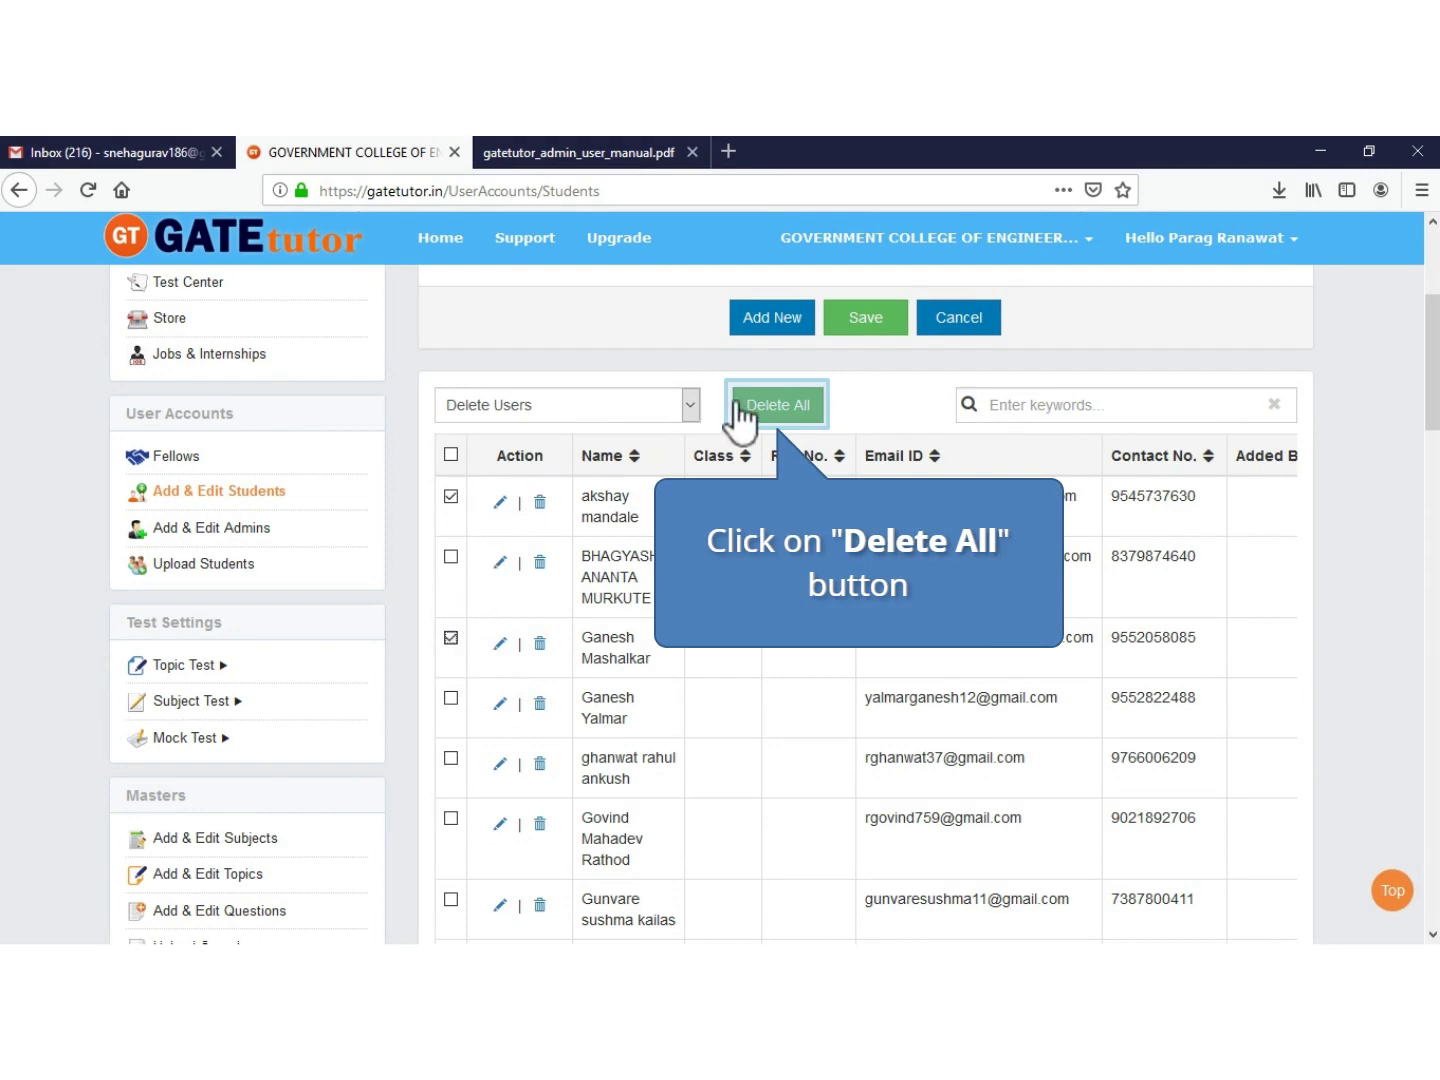
pyautogui.click(784, 405)
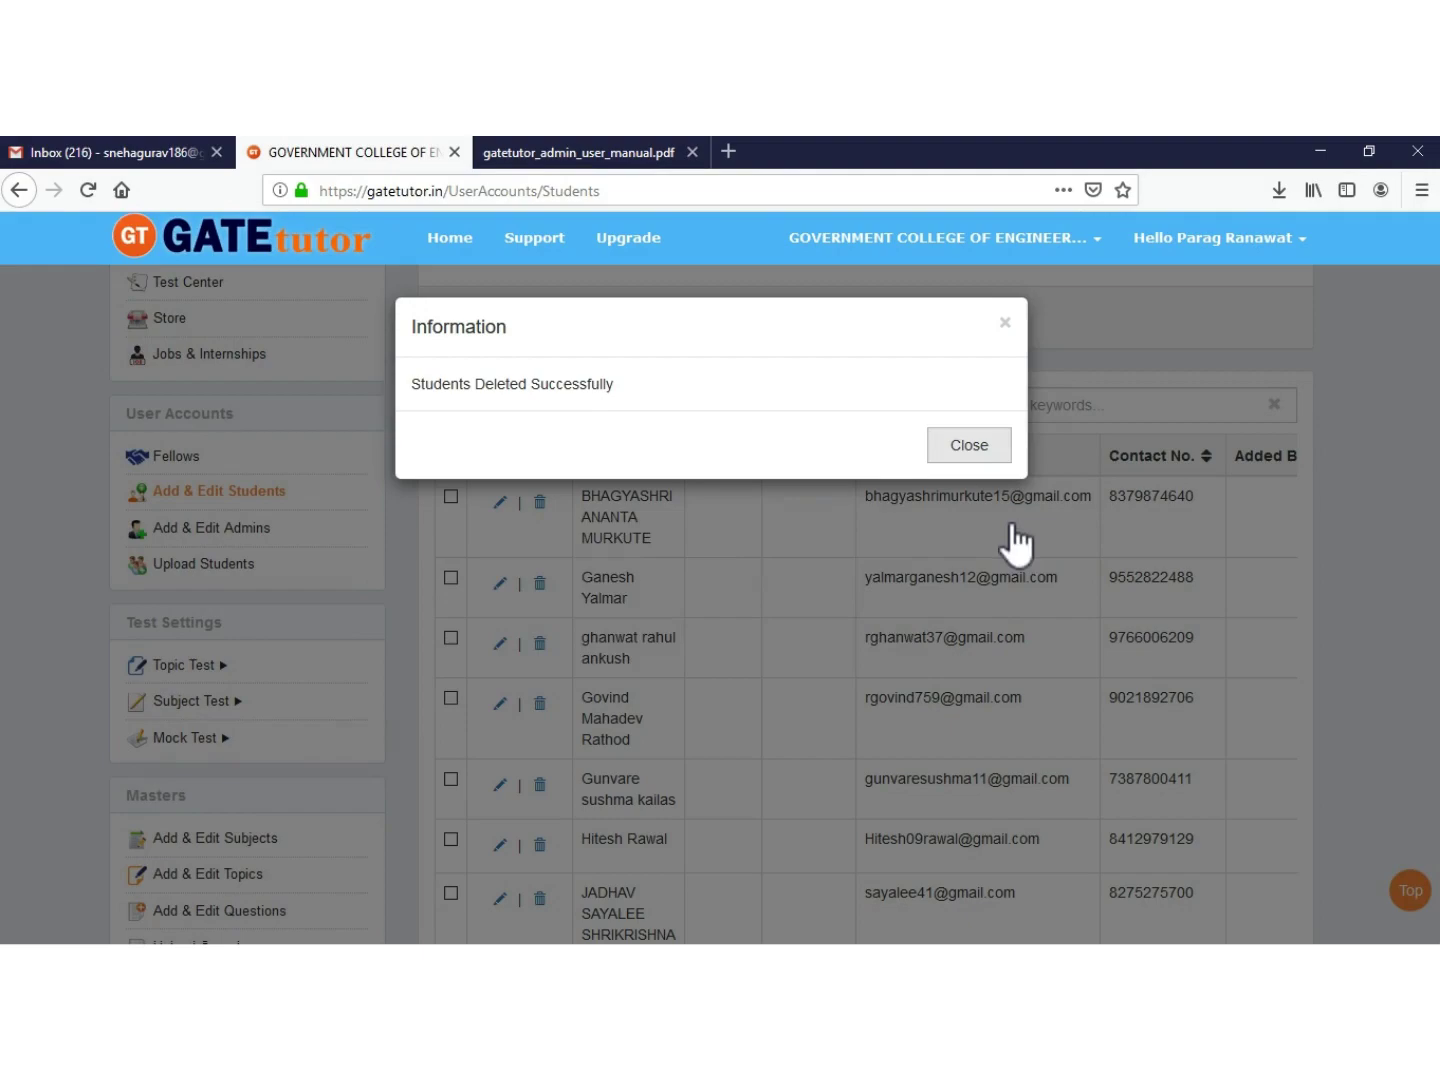
pyautogui.click(966, 450)
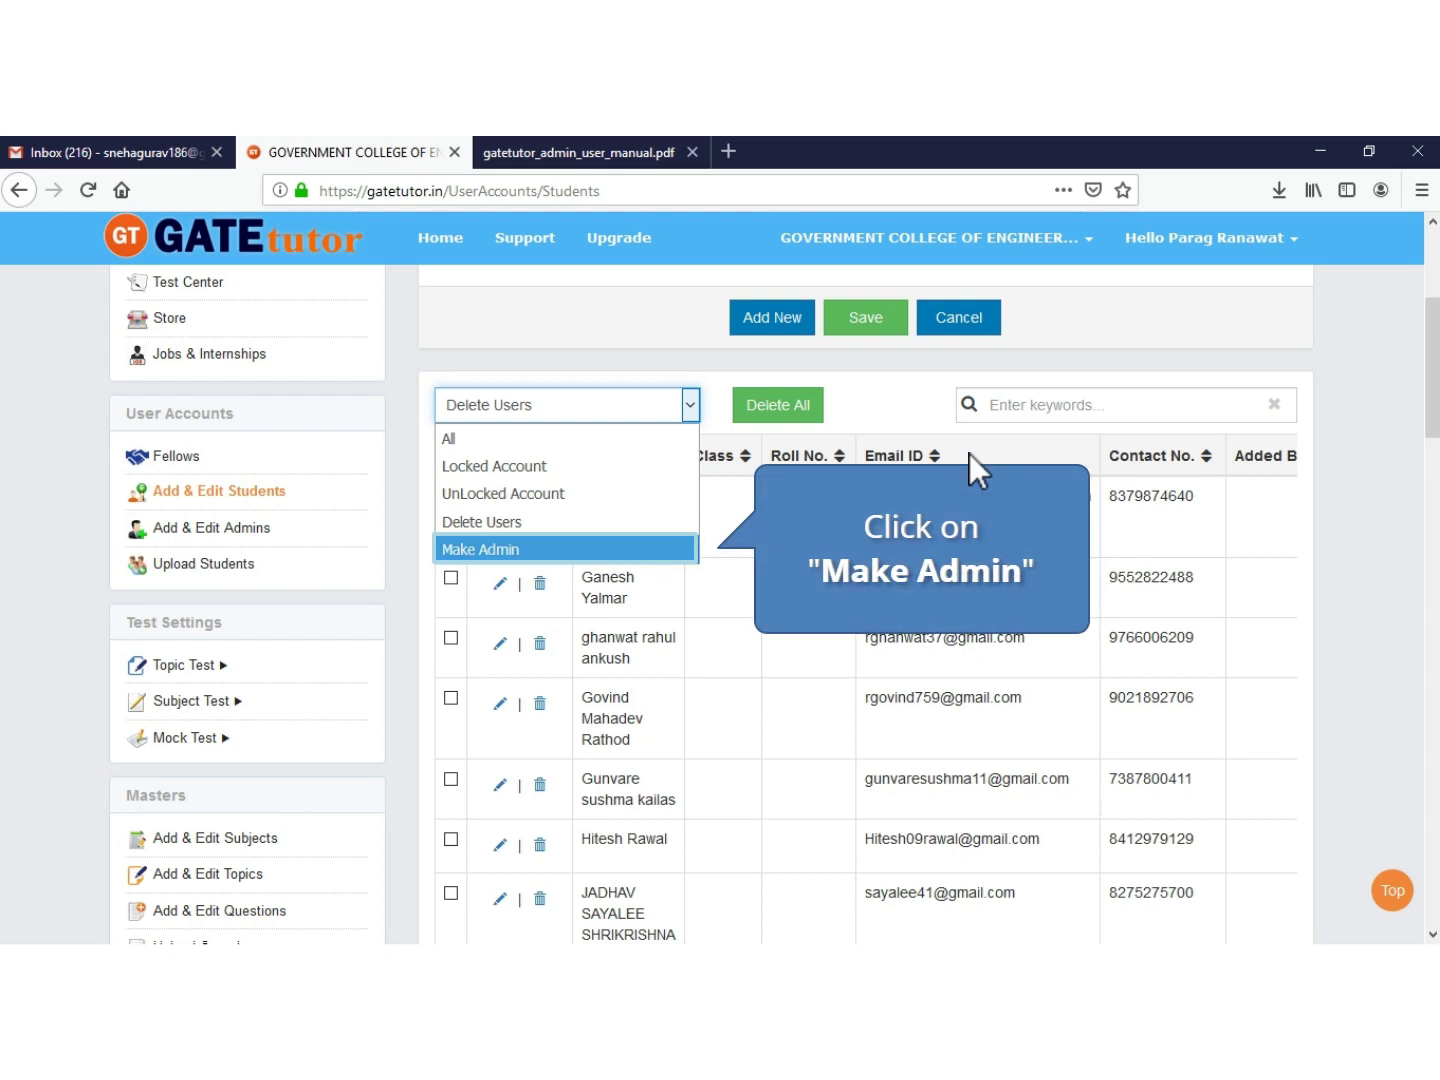
# In the Make Admin view, promote the marked student to administrator and dismiss the update message
pyautogui.click(580, 551)
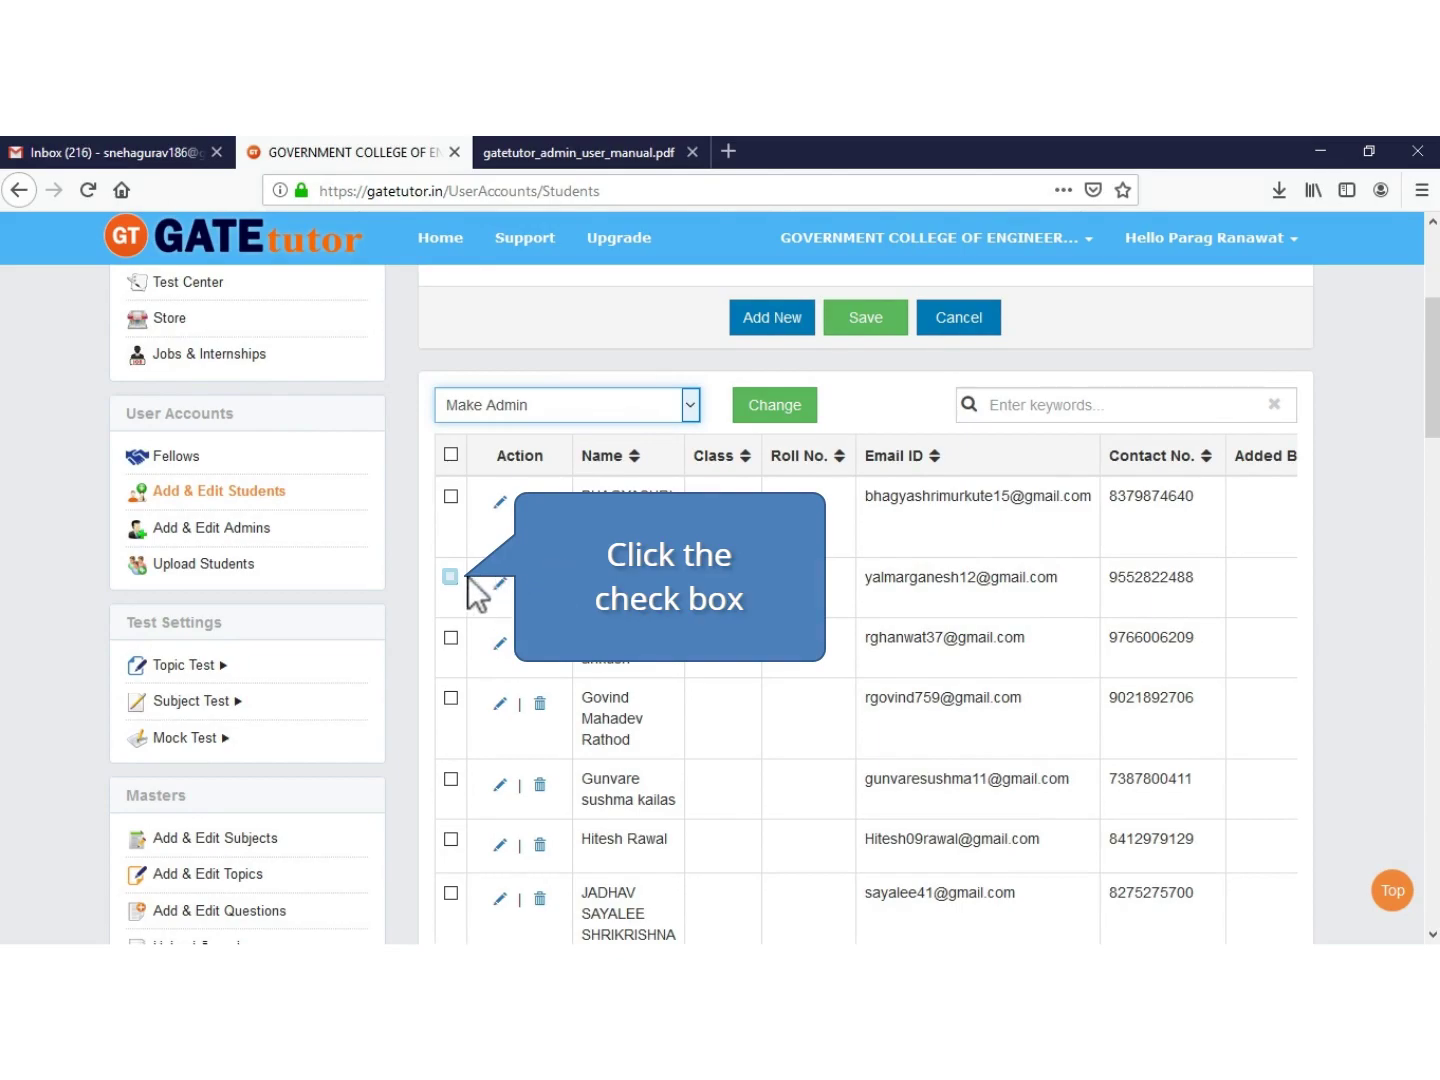
pyautogui.click(450, 577)
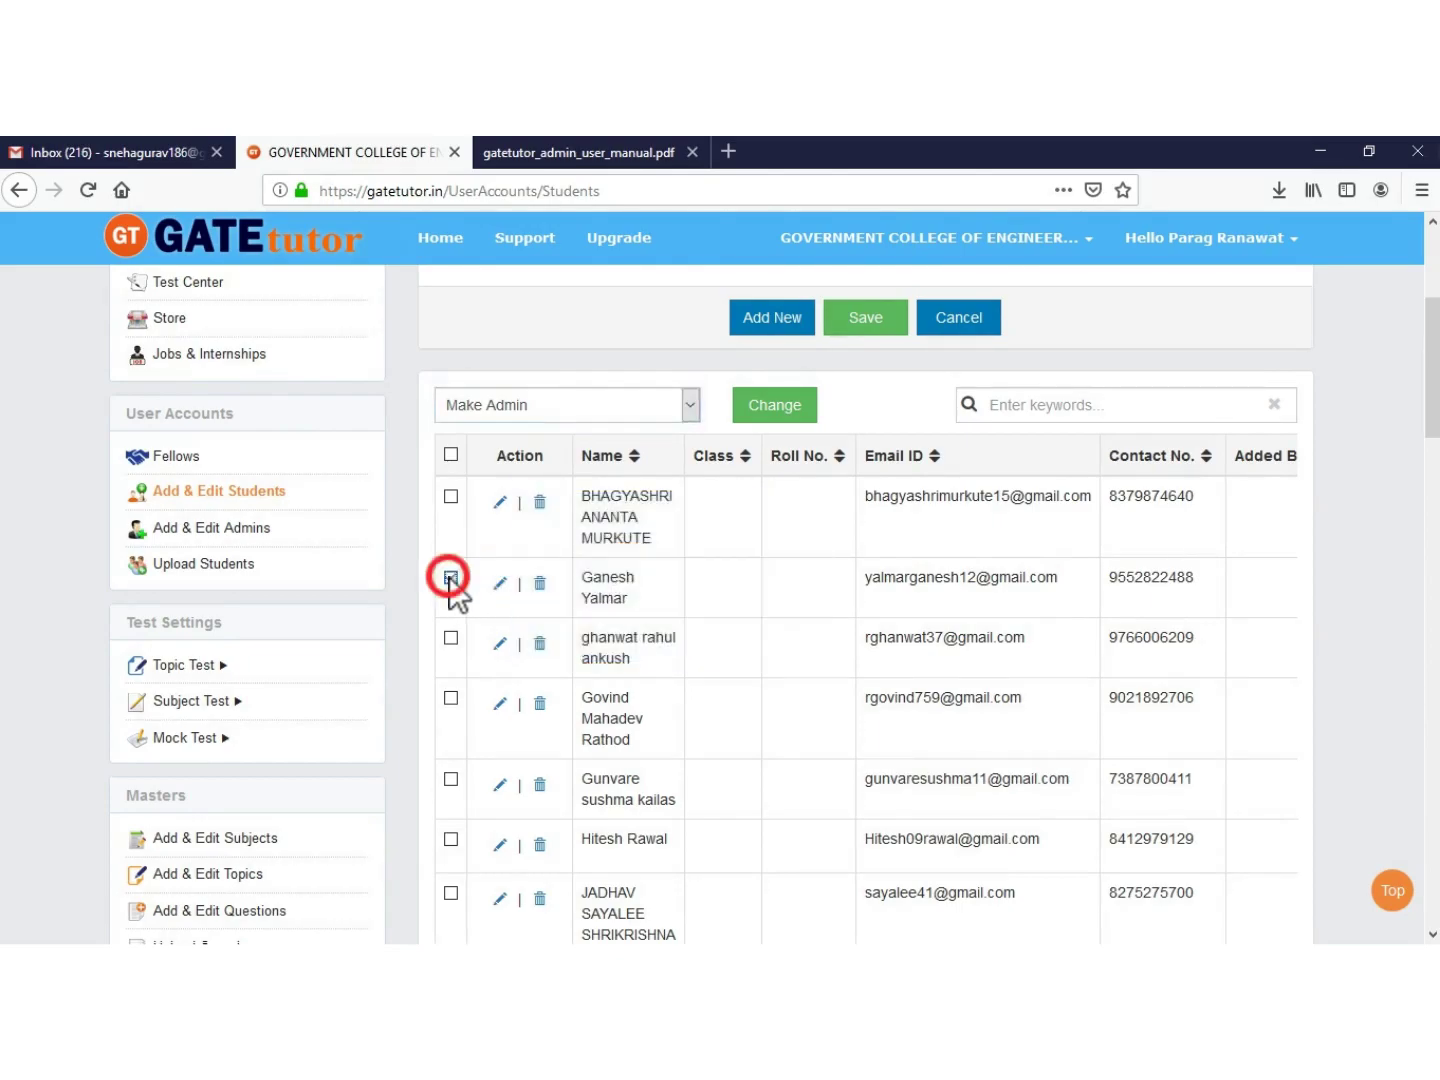
pyautogui.click(772, 407)
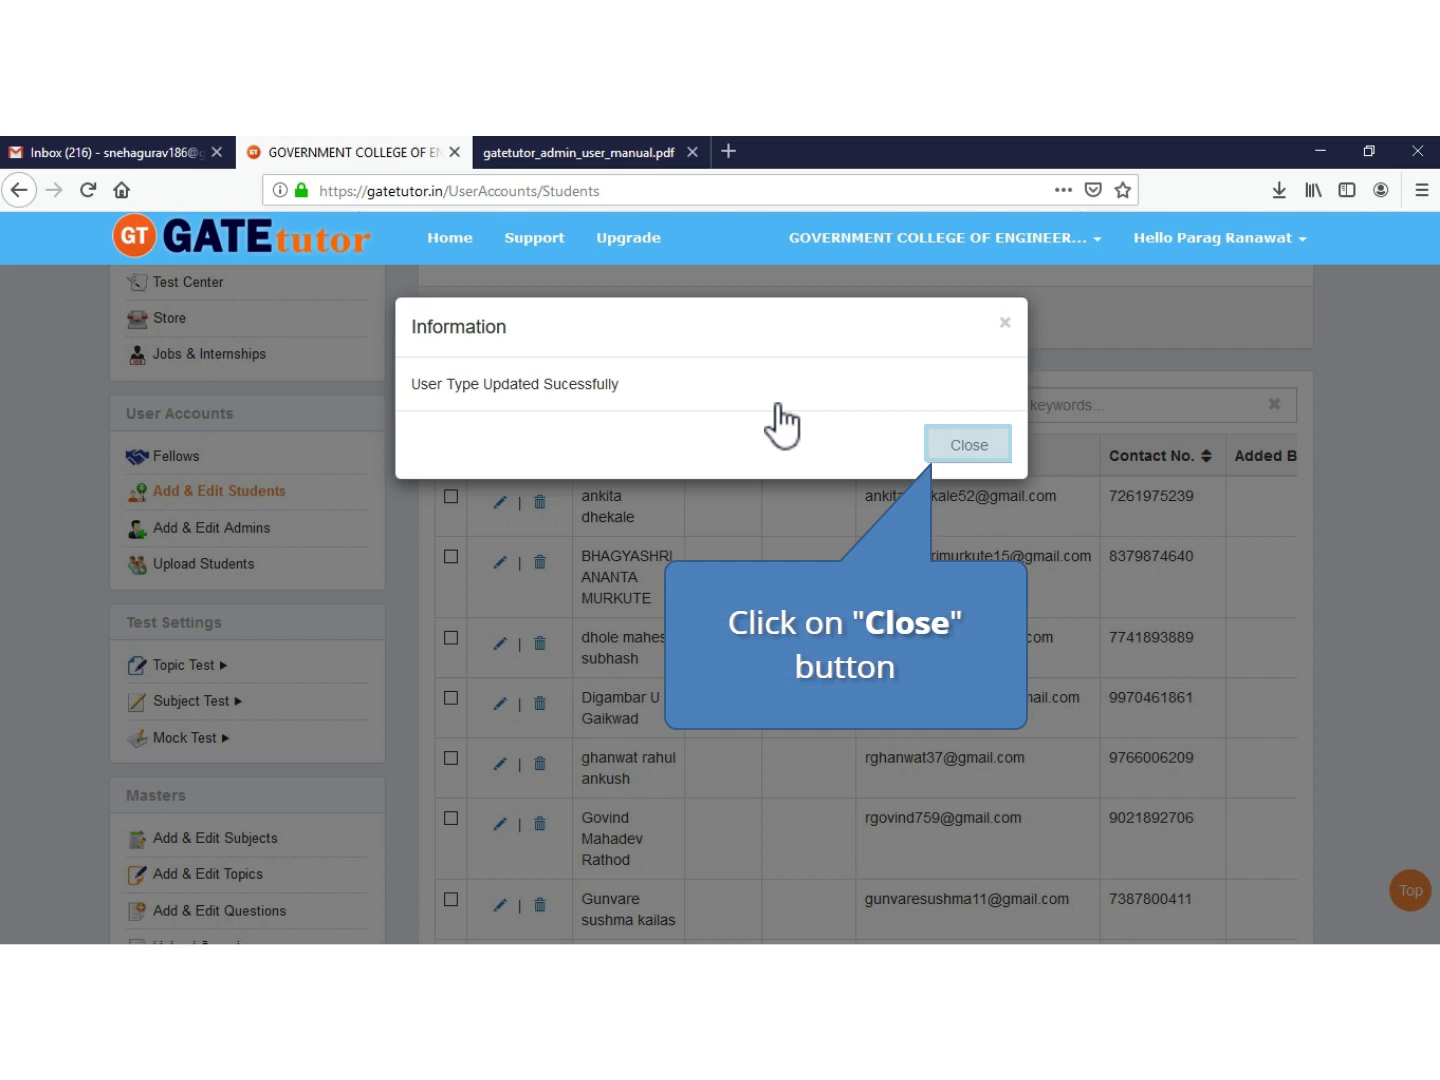
pyautogui.click(961, 454)
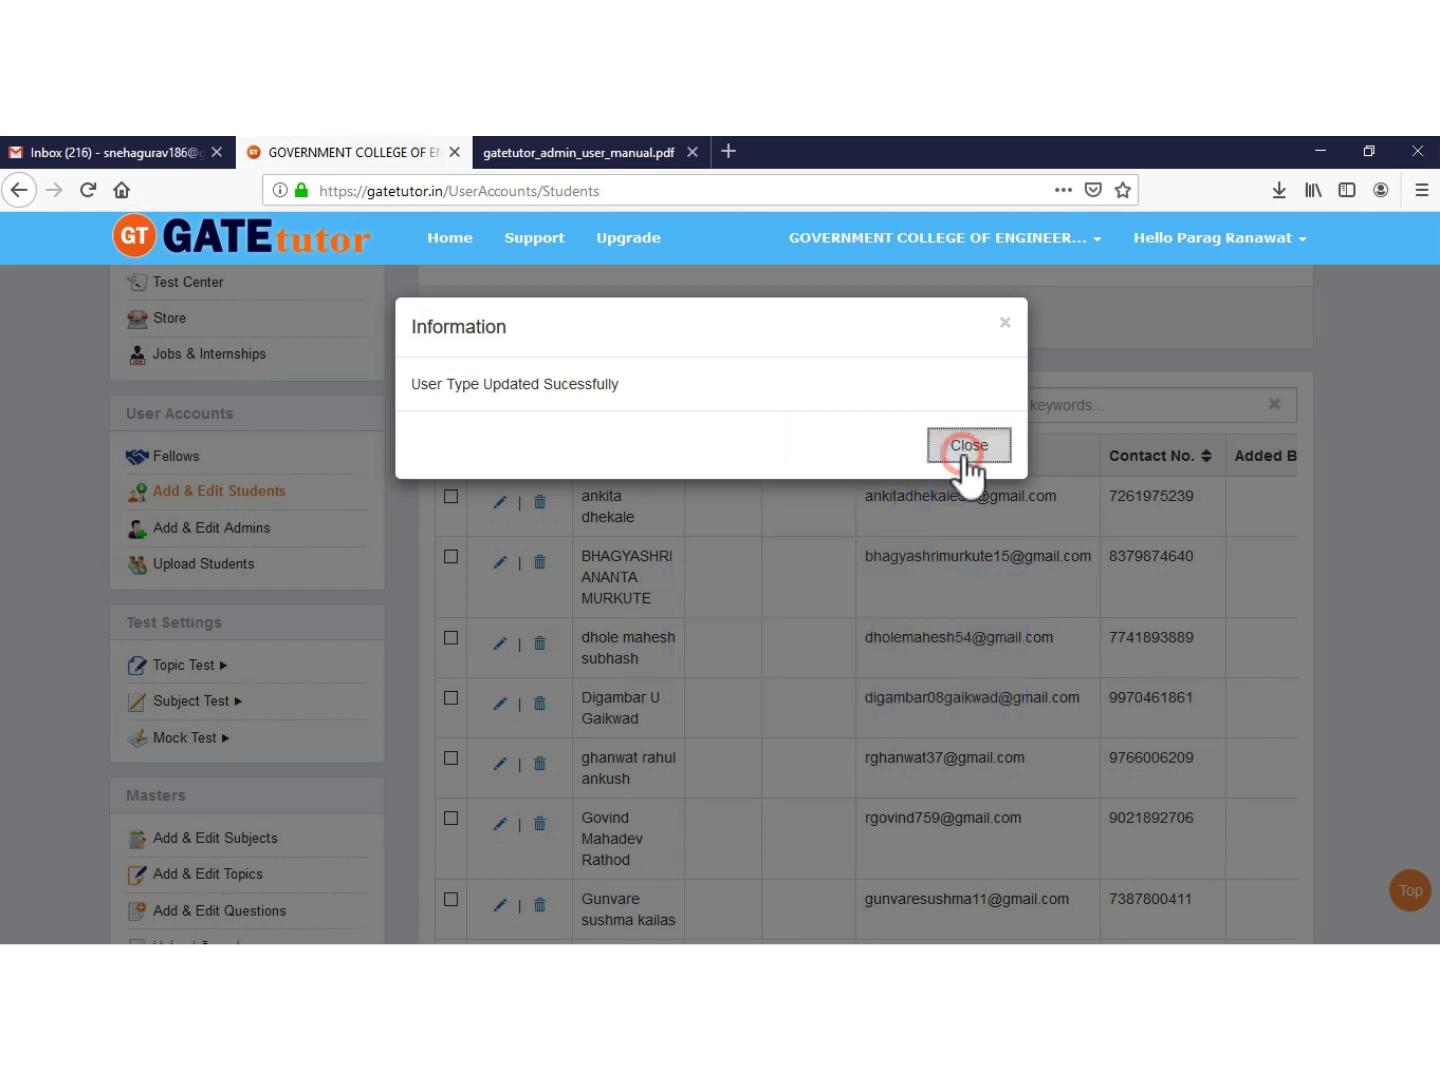